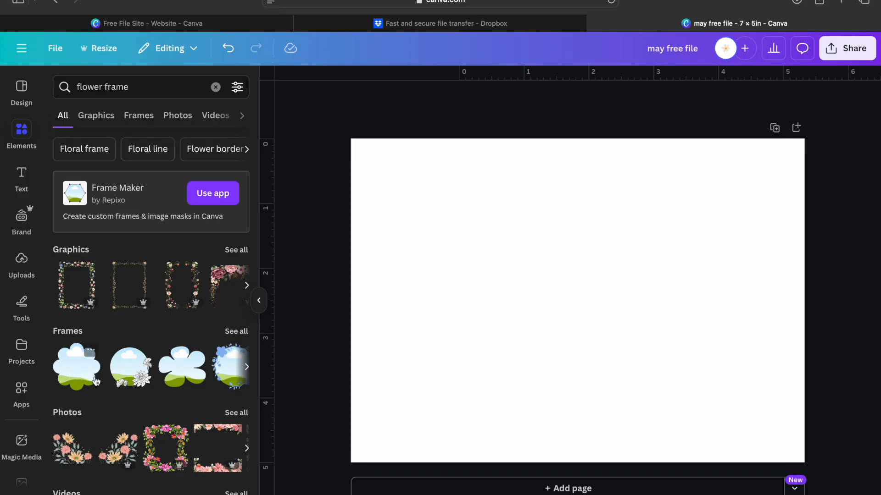
Add the cloud-shaped flower frame, enlarged to about 3.3 in square, centred on the page
{"action": "left_click", "coordinate": [238, 336]}
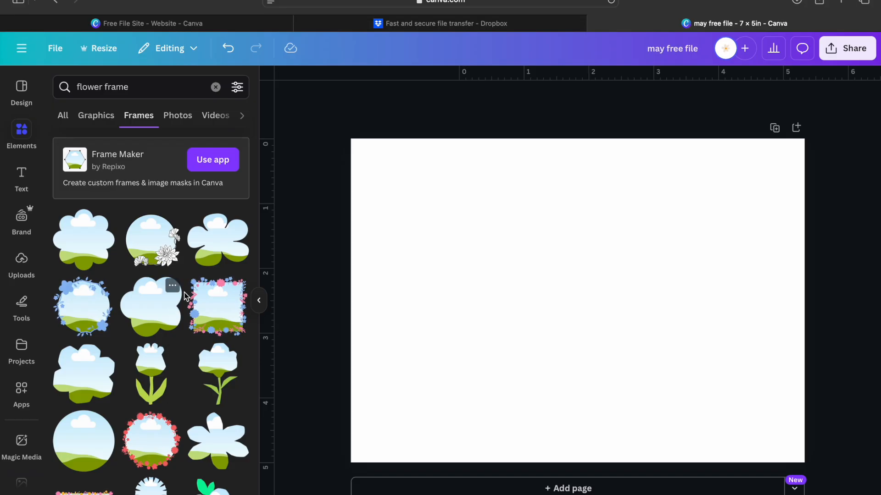
{"action": "scroll", "coordinate": [179, 337], "scroll_direction": "down", "scroll_amount": 5}
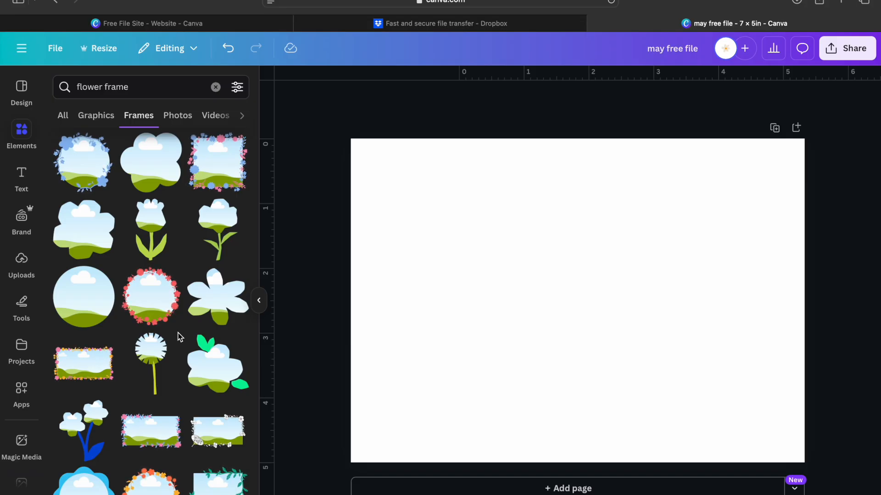
{"action": "left_click", "coordinate": [142, 88]}
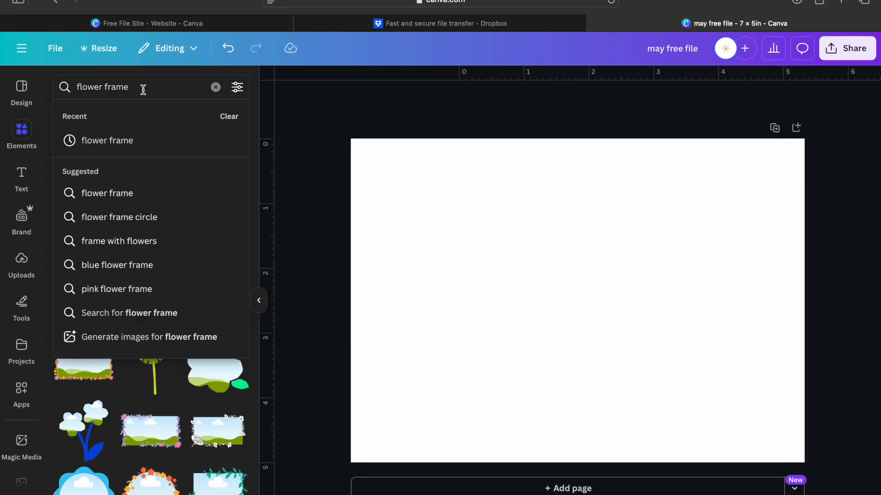
{"action": "left_click", "coordinate": [141, 141]}
{"action": "scroll", "coordinate": [154, 310], "scroll_direction": "down", "scroll_amount": 1}
{"action": "left_click", "coordinate": [88, 238]}
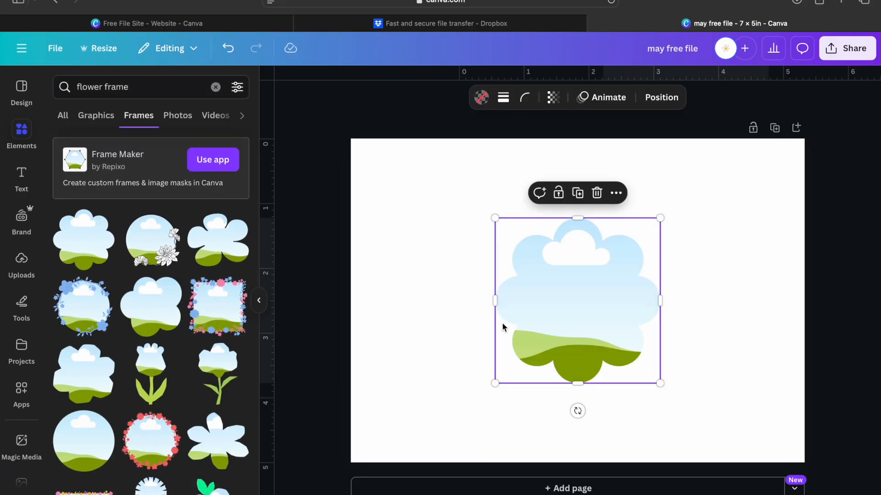
{"action": "left_click_drag", "start_coordinate": [659, 218], "coordinate": [752, 144]}
{"action": "left_click_drag", "start_coordinate": [683, 236], "coordinate": [636, 277]}
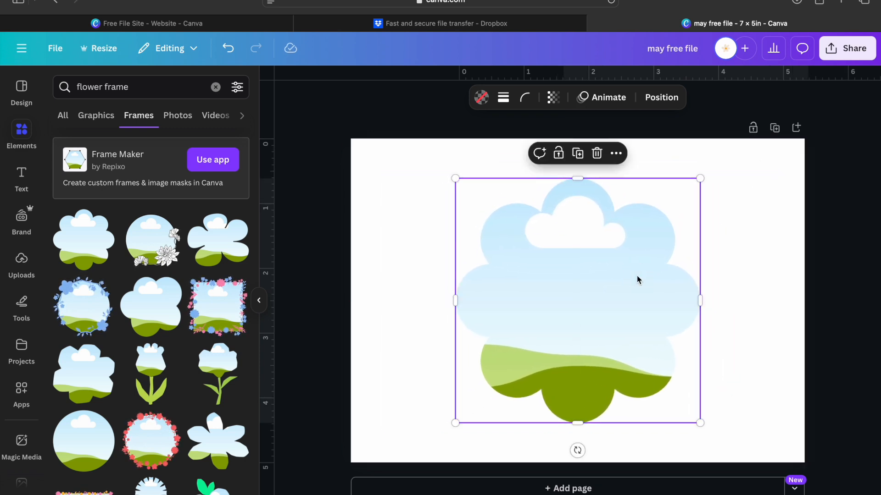
{"action": "left_click", "coordinate": [365, 183]}
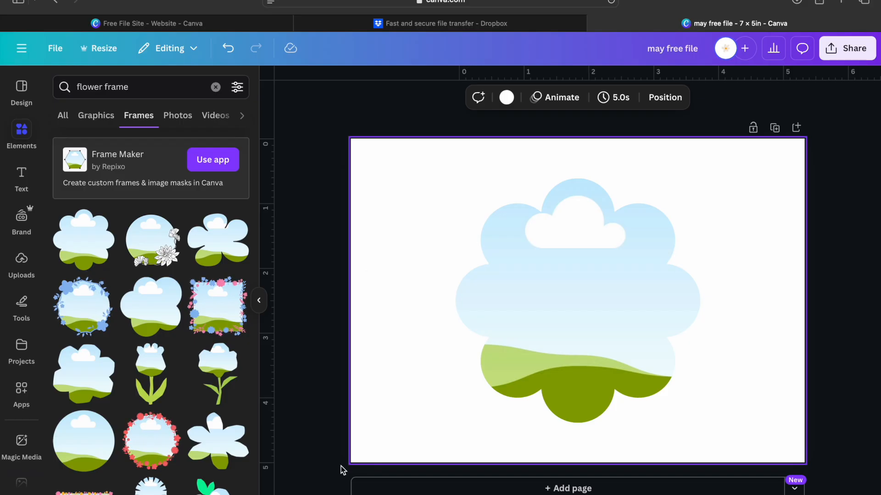
Search Elements for 'cow print' and drop the black-and-white pattern into the flower frame
{"action": "left_click", "coordinate": [584, 356]}
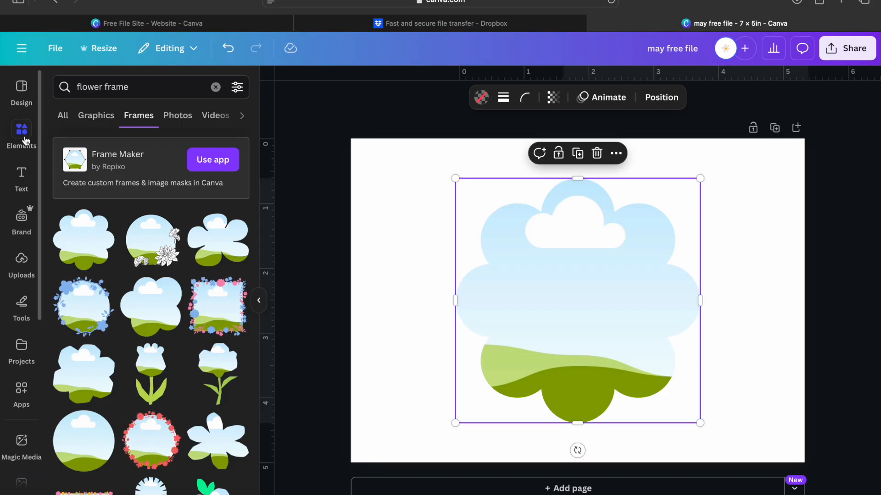
{"action": "left_click", "coordinate": [215, 86]}
{"action": "type", "text": "cow print"}
{"action": "key", "text": "Return"}
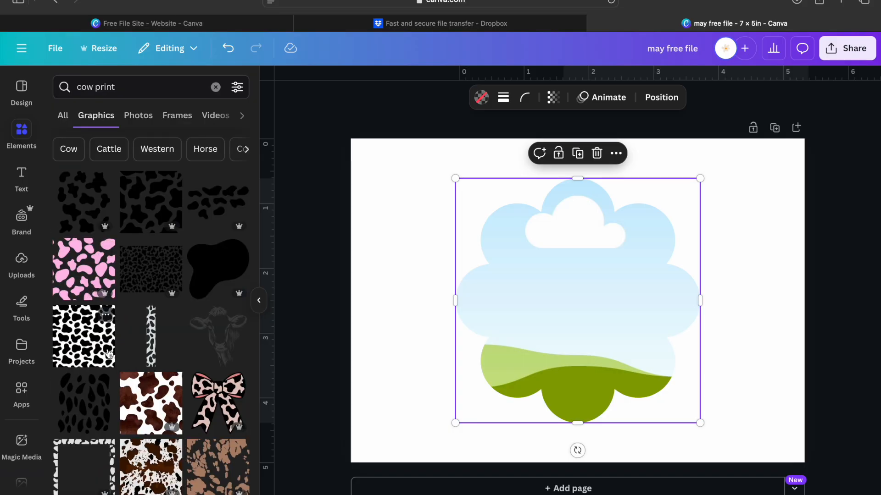
{"action": "scroll", "coordinate": [109, 354], "scroll_direction": "down", "scroll_amount": 1}
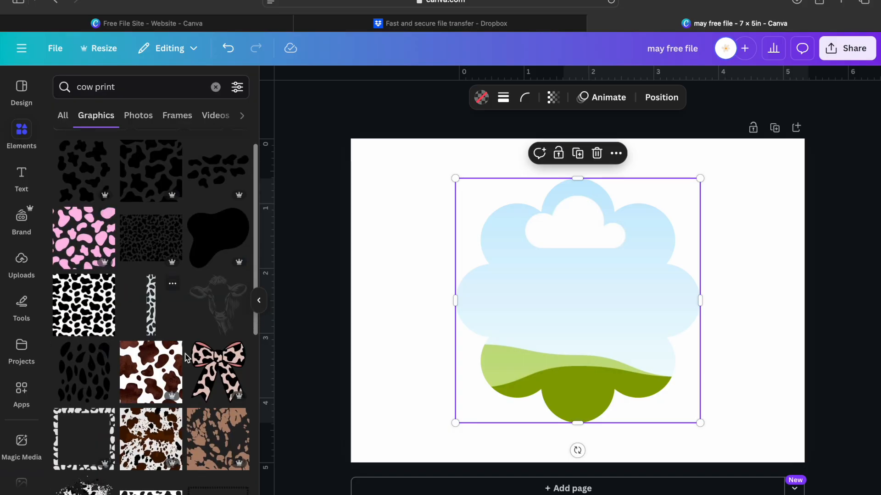
{"action": "left_click", "coordinate": [92, 294]}
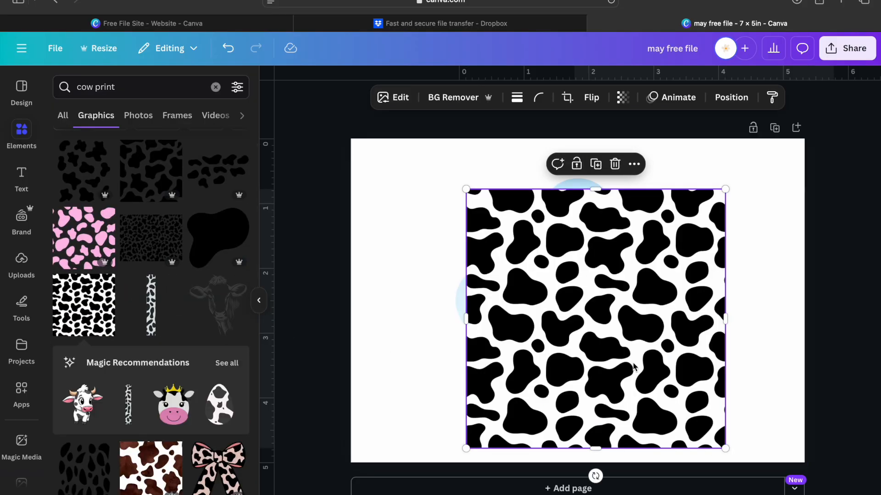
{"action": "left_click_drag", "start_coordinate": [655, 367], "coordinate": [622, 343]}
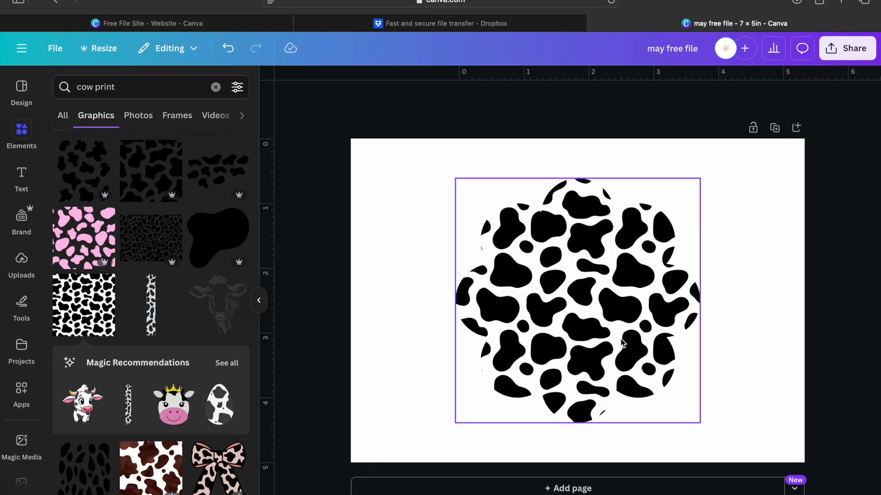
Re-insert the cow print into the frame and enlarge it to cover the whole flower
{"action": "left_click", "coordinate": [622, 343]}
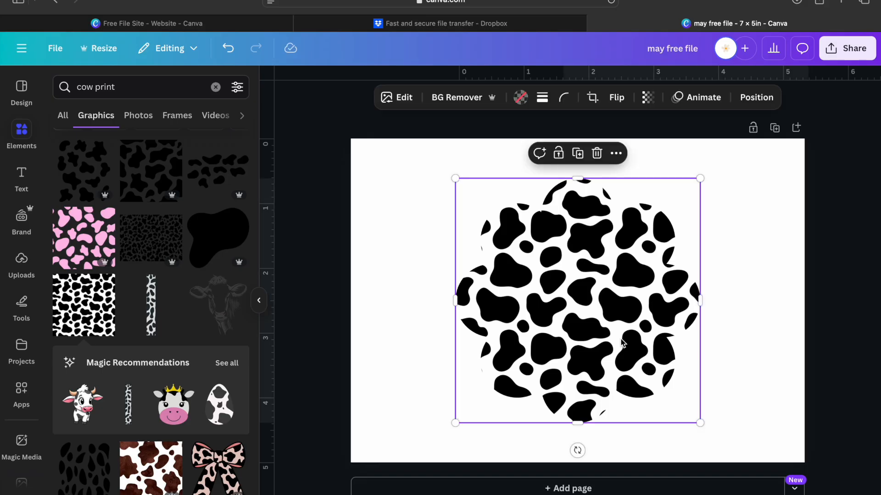
{"action": "right_click", "coordinate": [619, 341]}
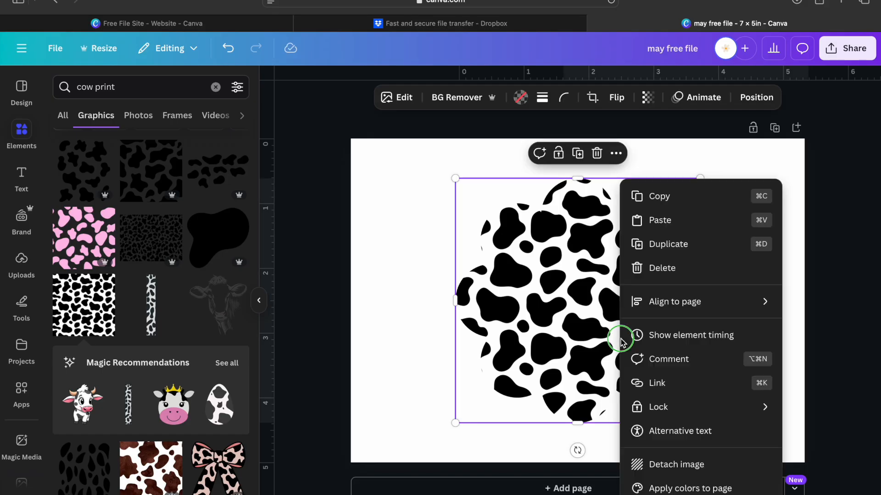
{"action": "left_click", "coordinate": [666, 463]}
{"action": "left_click_drag", "start_coordinate": [673, 397], "coordinate": [583, 339]}
{"action": "double_click", "coordinate": [583, 339]}
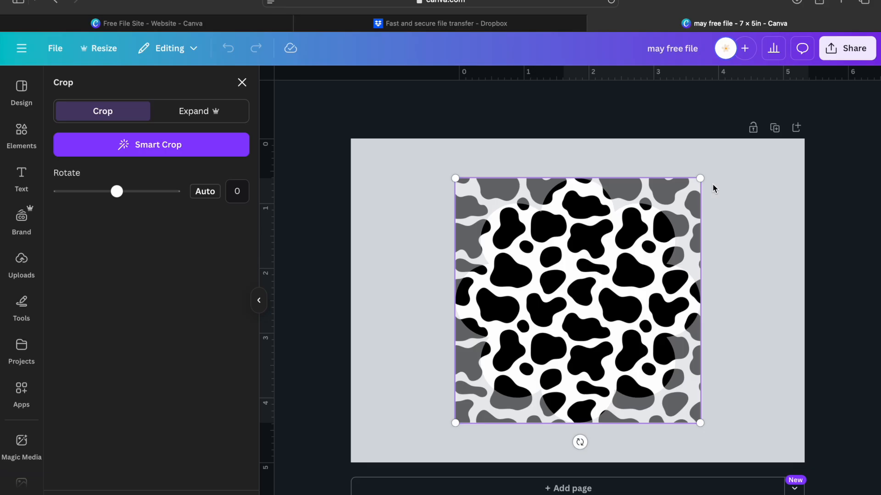
{"action": "left_click_drag", "start_coordinate": [702, 178], "coordinate": [774, 118]}
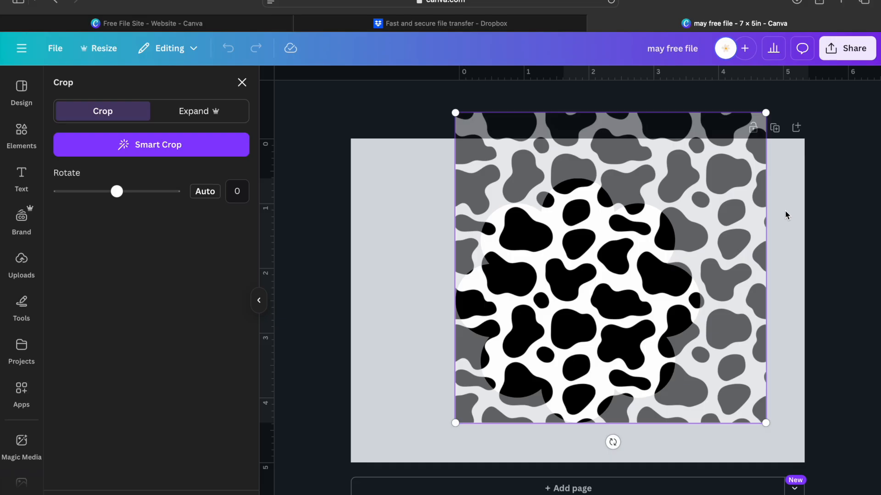
{"action": "key", "text": "Return"}
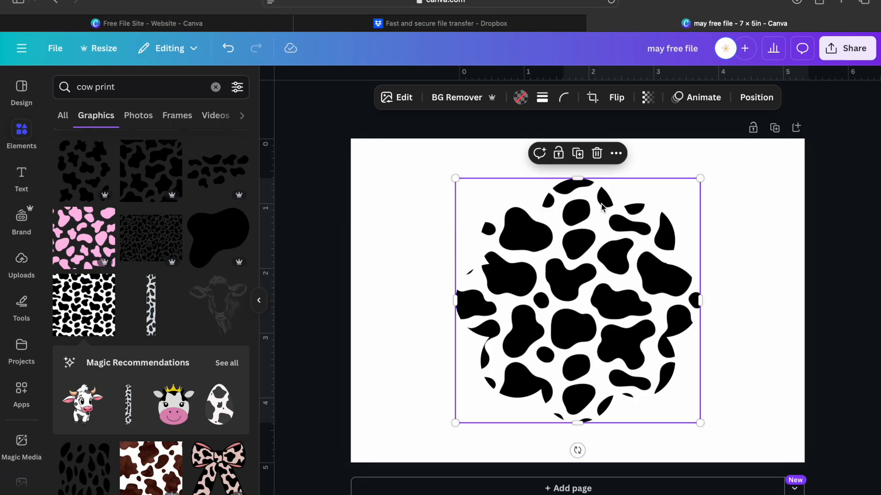
Give the flower a solid black border with weight 2
{"action": "left_click", "coordinate": [543, 99]}
{"action": "left_click", "coordinate": [508, 134]}
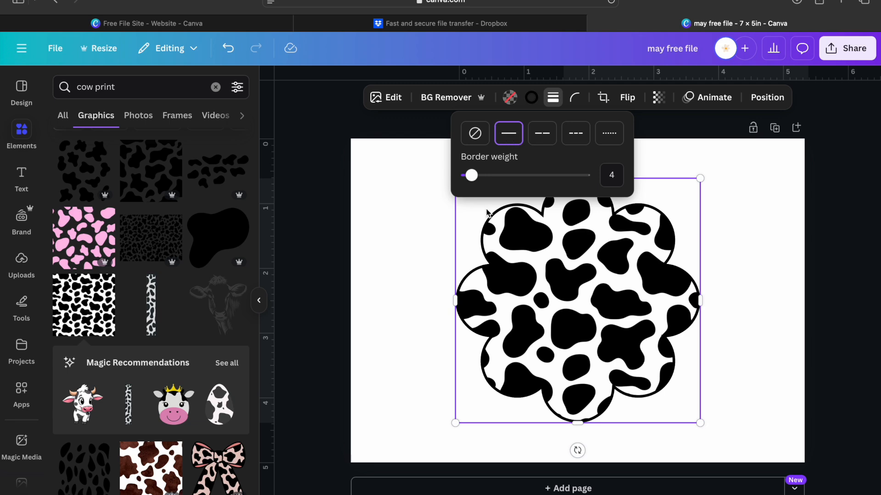
{"action": "mouse_move", "coordinate": [472, 176]}
{"action": "left_mouse_down"}
{"action": "mouse_move", "coordinate": [532, 176]}
{"action": "mouse_move", "coordinate": [470, 170]}
{"action": "left_mouse_up"}
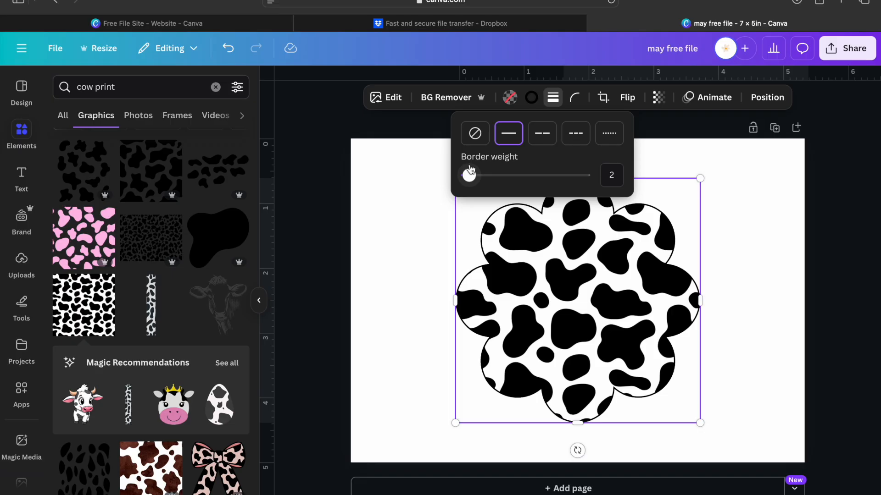
{"action": "left_click", "coordinate": [733, 285]}
Enlarge the cow-print flower to nearly page height and recentre it
{"action": "left_click", "coordinate": [642, 280]}
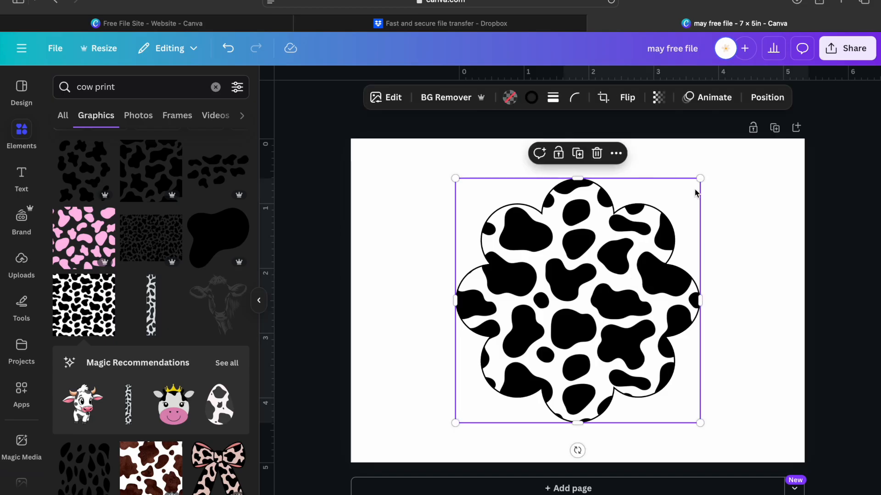
{"action": "left_click_drag", "start_coordinate": [700, 178], "coordinate": [780, 122]}
{"action": "left_click_drag", "start_coordinate": [674, 237], "coordinate": [641, 270]}
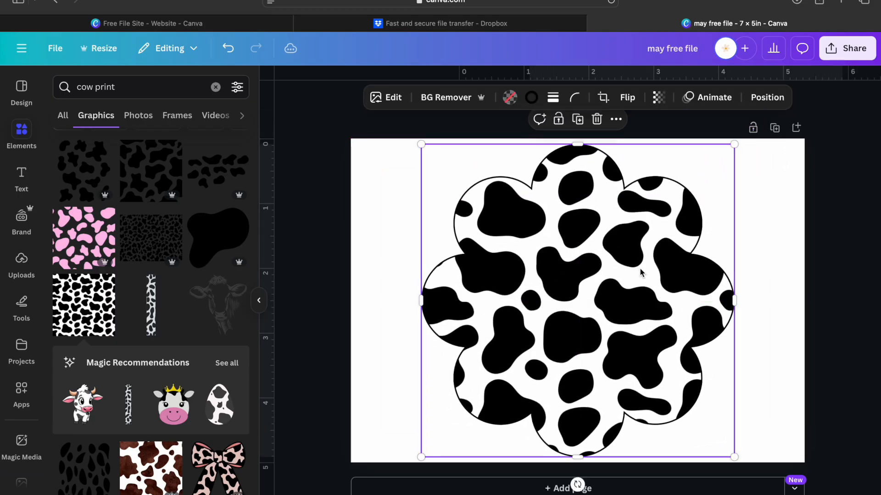
Add an enlarged yellow 'smiley face' graphic centred on the flower, then open Share
{"action": "left_click", "coordinate": [216, 87]}
{"action": "type", "text": "s"}
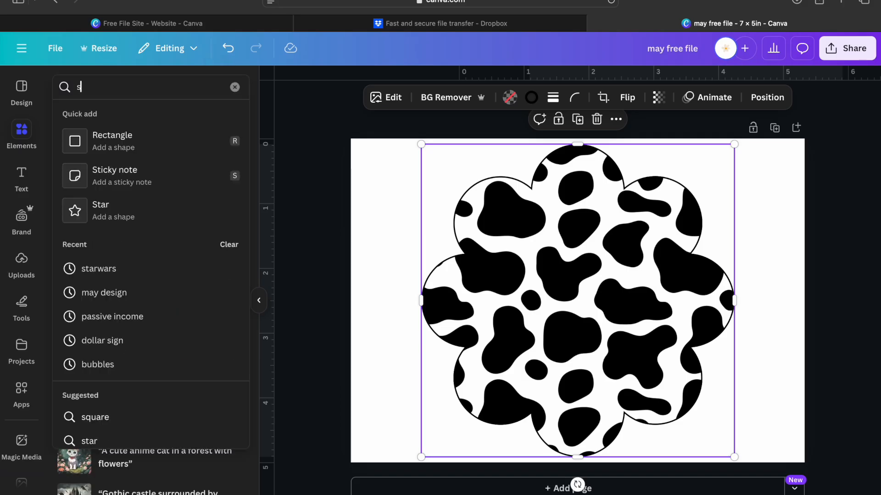
{"action": "type", "text": "miley fac"}
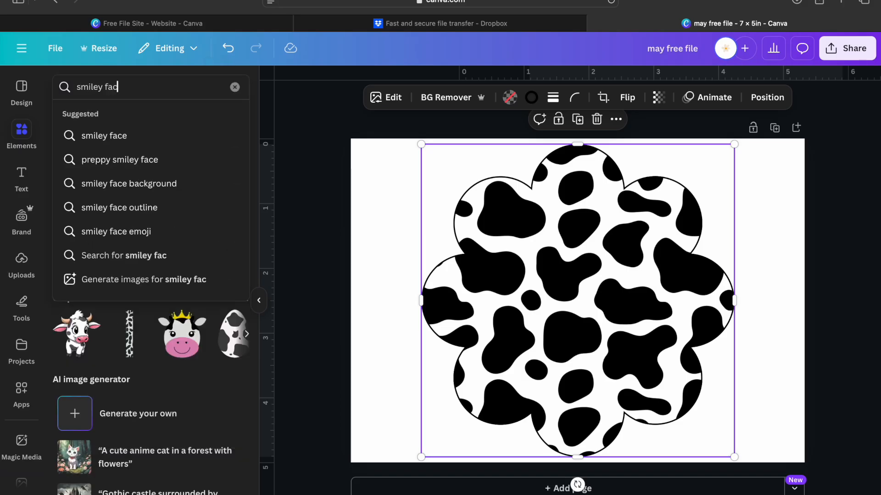
{"action": "type", "text": "e"}
{"action": "key", "text": "Return"}
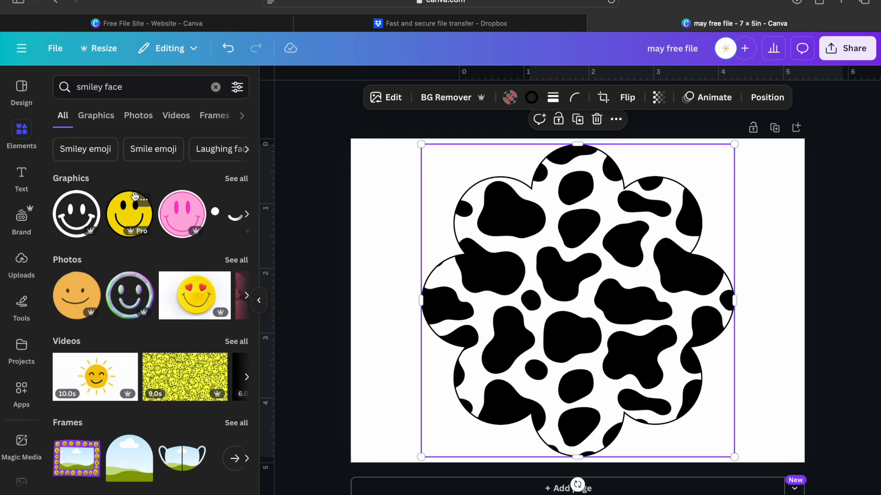
{"action": "left_click", "coordinate": [129, 214]}
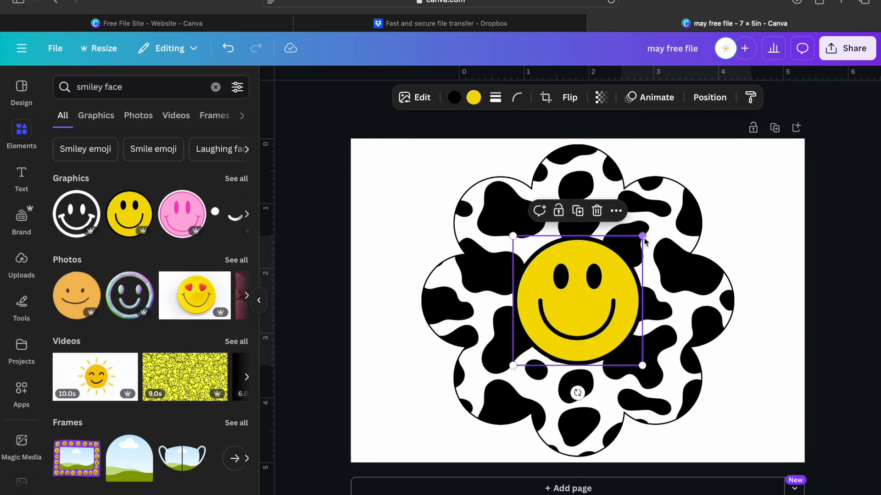
{"action": "left_click_drag", "start_coordinate": [643, 236], "coordinate": [666, 212]}
{"action": "mouse_move", "coordinate": [607, 280]}
{"action": "left_mouse_down"}
{"action": "mouse_move", "coordinate": [596, 281]}
{"action": "mouse_move", "coordinate": [600, 274]}
{"action": "mouse_move", "coordinate": [602, 295]}
{"action": "left_mouse_up"}
{"action": "left_click", "coordinate": [847, 48]}
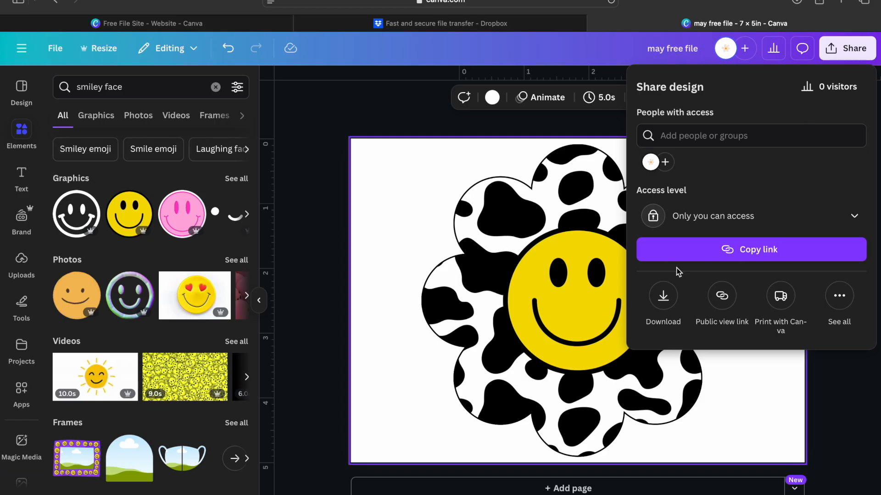
Download the design from the Share panel as a PNG file
{"action": "left_click", "coordinate": [661, 298]}
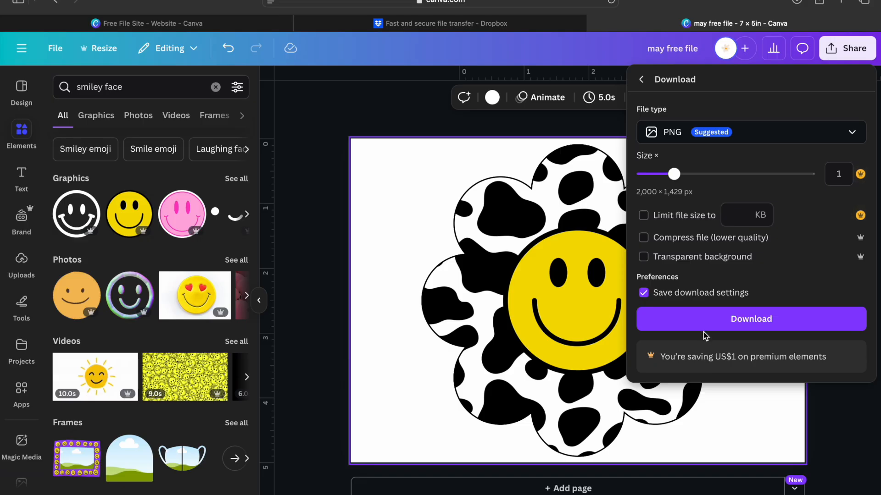
{"action": "left_click", "coordinate": [705, 325]}
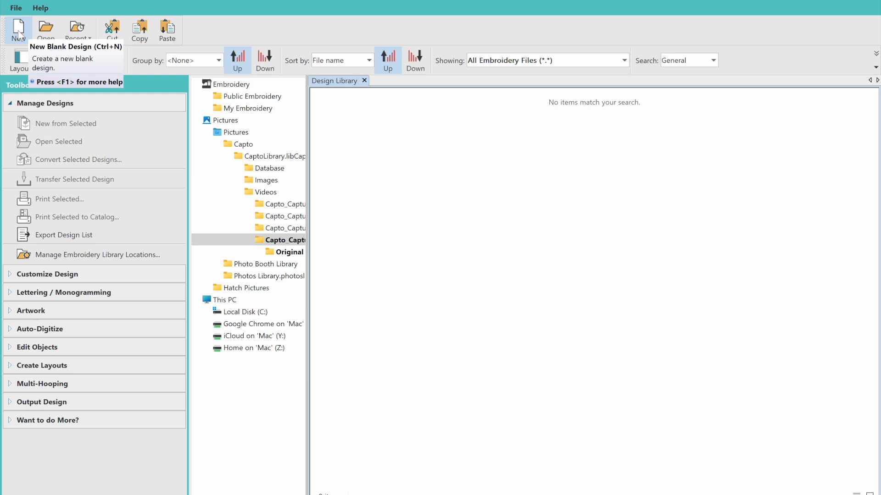
Create a new blank design and drag 'may free file.png' onto its canvas
{"action": "left_click", "coordinate": [18, 30]}
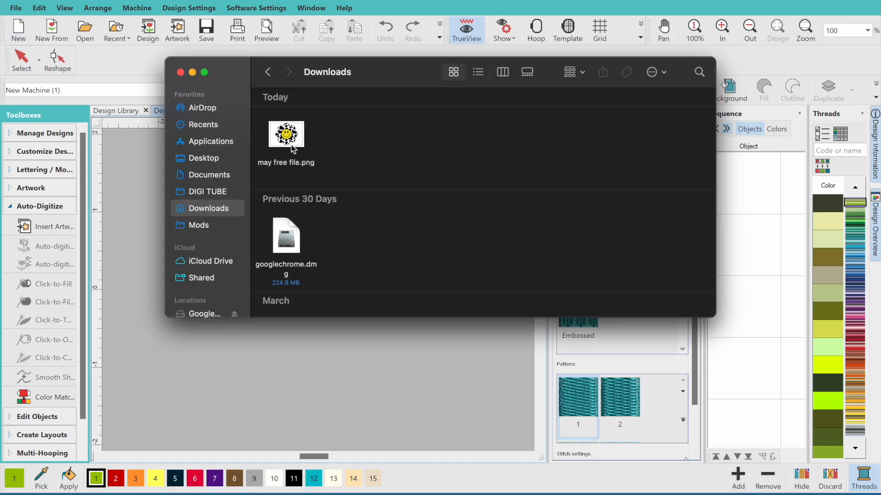
{"action": "left_click_drag", "start_coordinate": [292, 149], "coordinate": [134, 230]}
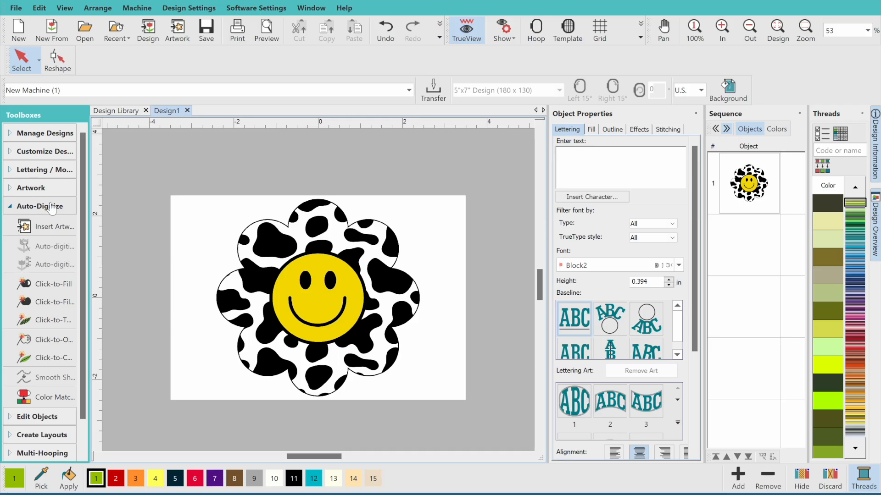
Insert the flower artwork reduced to 3 colours with Fine detail
{"action": "left_click", "coordinate": [27, 290]}
{"action": "left_click", "coordinate": [323, 301]}
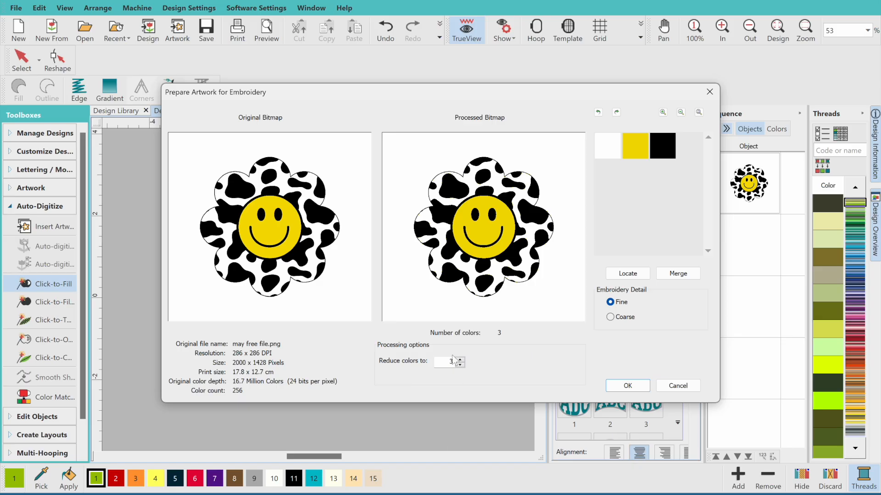
{"action": "left_click", "coordinate": [628, 386]}
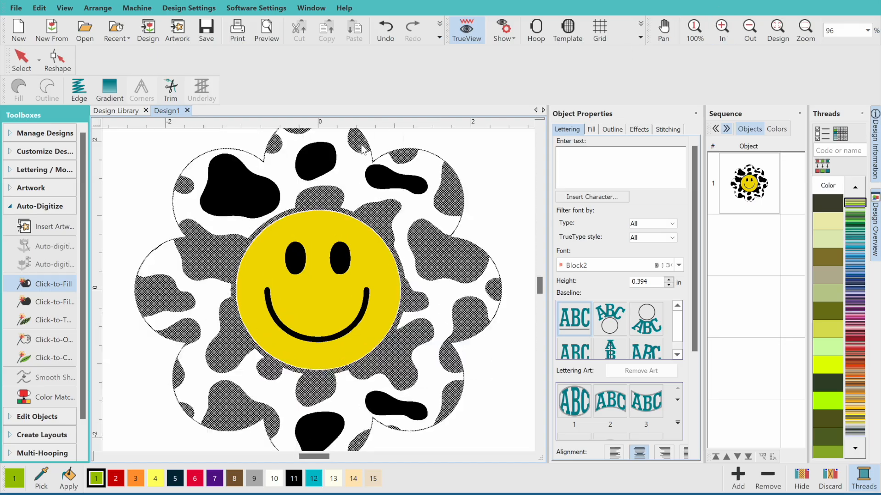
Turn the white cow-print areas into a stitched fill with Click-to-Fill
{"action": "left_click", "coordinate": [353, 165]}
{"action": "left_click", "coordinate": [540, 126]}
{"action": "left_click", "coordinate": [539, 447]}
{"action": "left_click", "coordinate": [541, 126]}
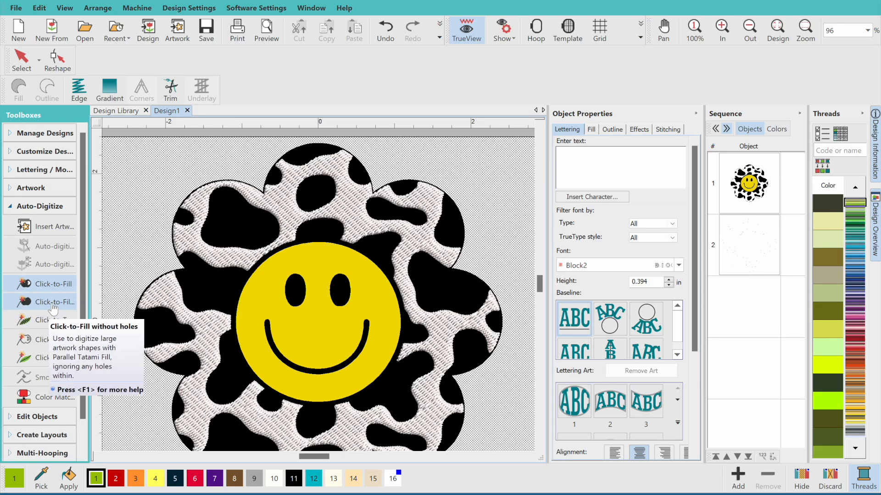
Fill the yellow smiley face circle with stitches ignoring holes, and select the artwork
{"action": "left_click", "coordinate": [53, 306]}
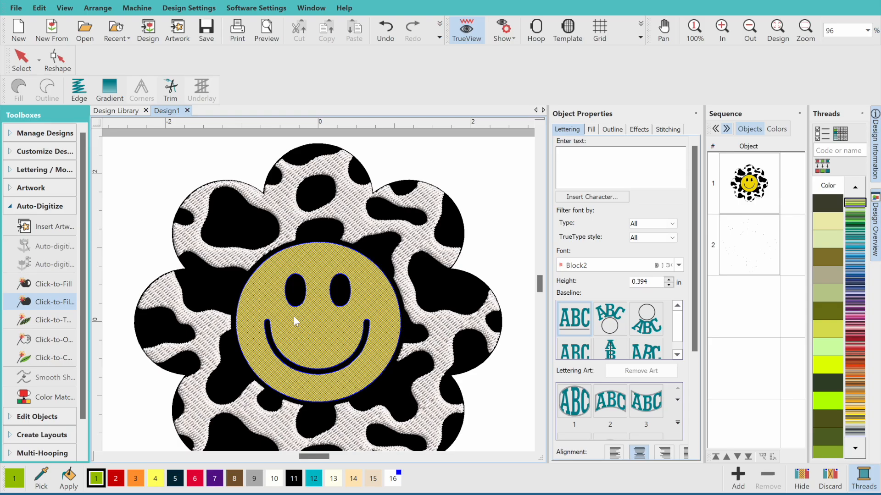
{"action": "left_click", "coordinate": [319, 333]}
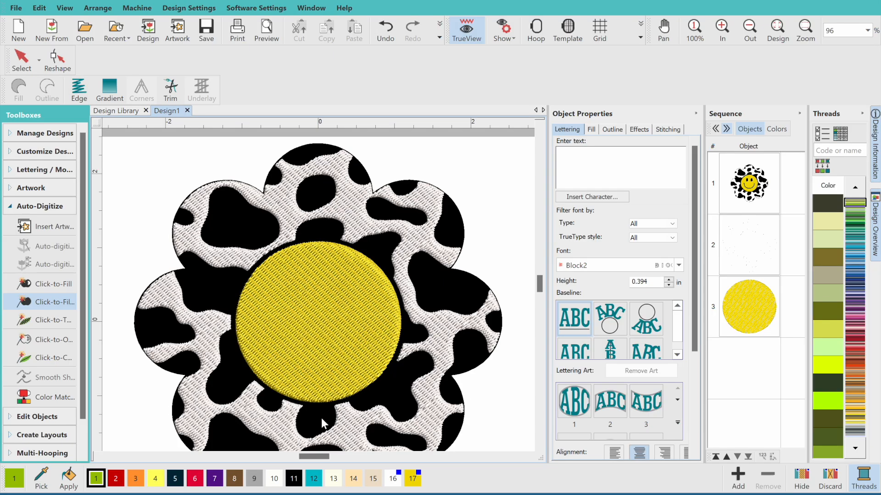
{"action": "left_click", "coordinate": [26, 68]}
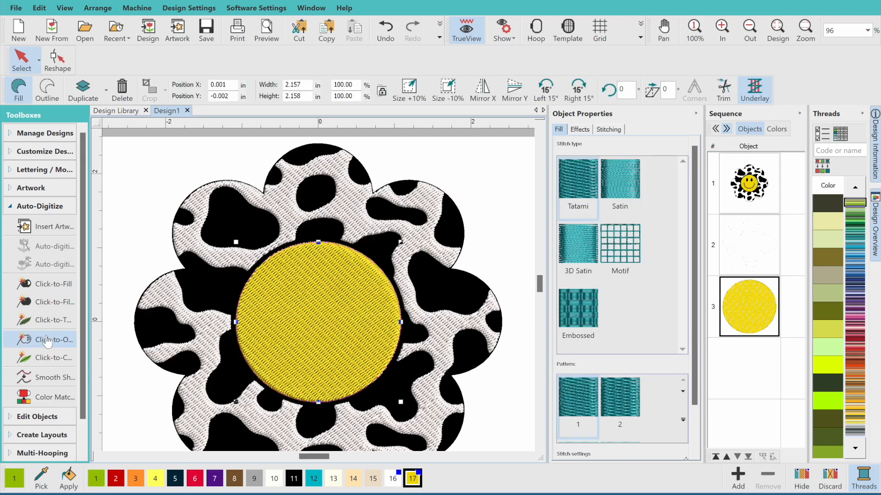
{"action": "left_click", "coordinate": [52, 341]}
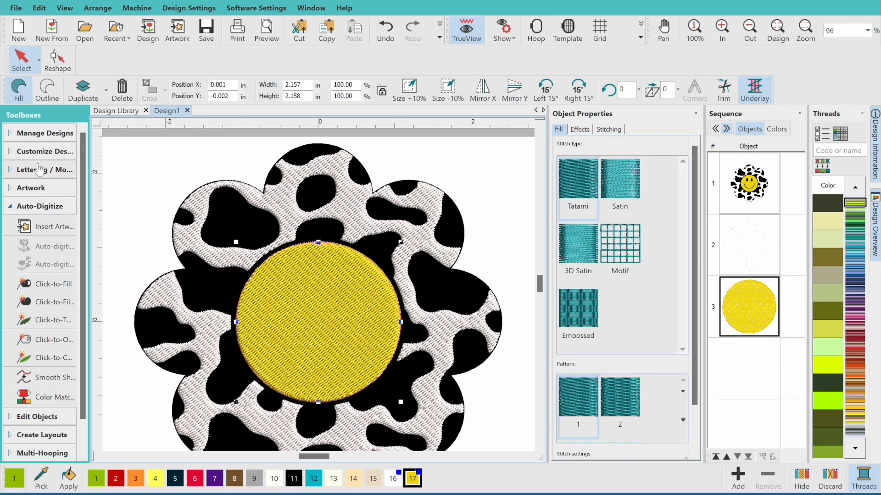
{"action": "left_click", "coordinate": [152, 170]}
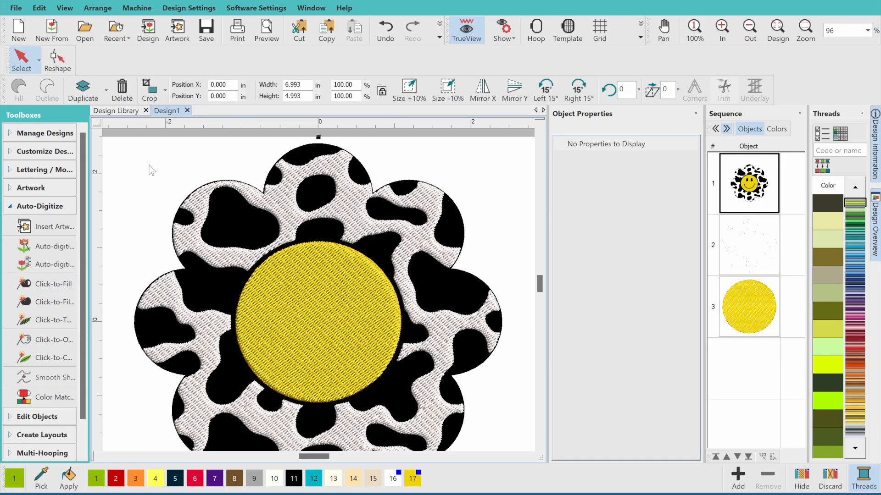
Auto-digitize the artwork with yellow and white omitted and black stitched as Details
{"action": "left_click", "coordinate": [53, 265]}
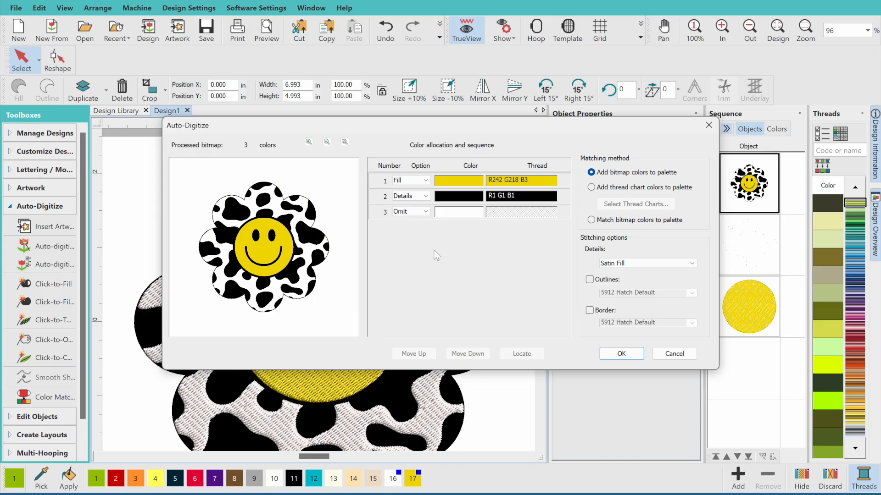
{"action": "left_click", "coordinate": [405, 182]}
{"action": "left_click", "coordinate": [406, 203]}
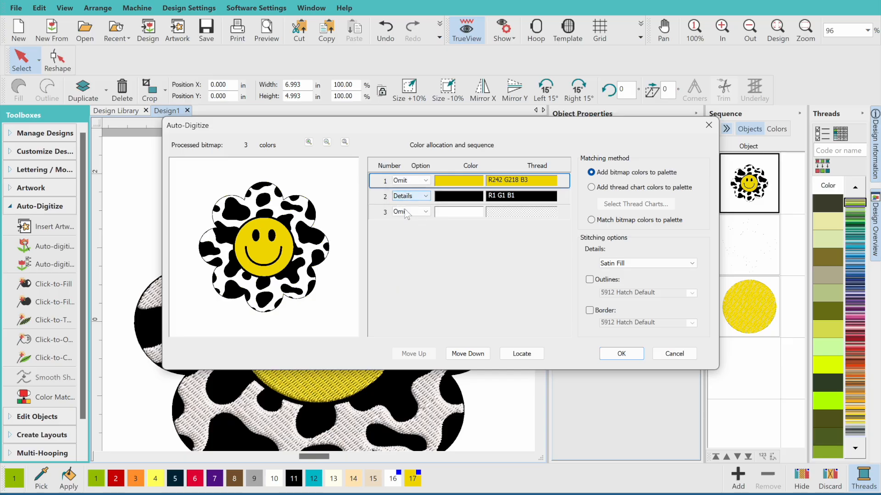
{"action": "left_click", "coordinate": [406, 214]}
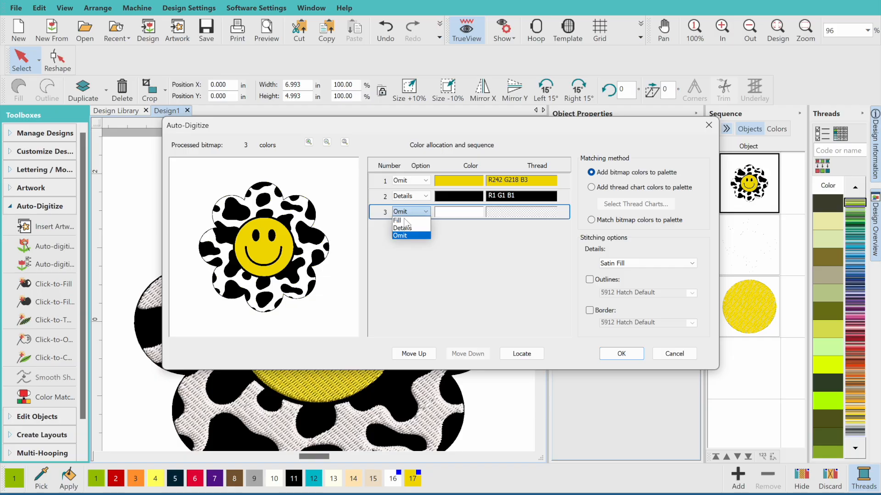
{"action": "left_click", "coordinate": [402, 235]}
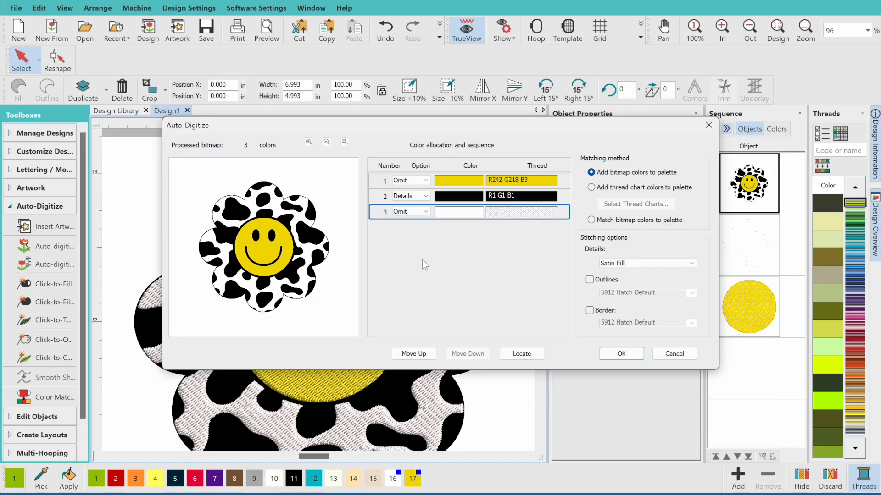
{"action": "left_click", "coordinate": [415, 196]}
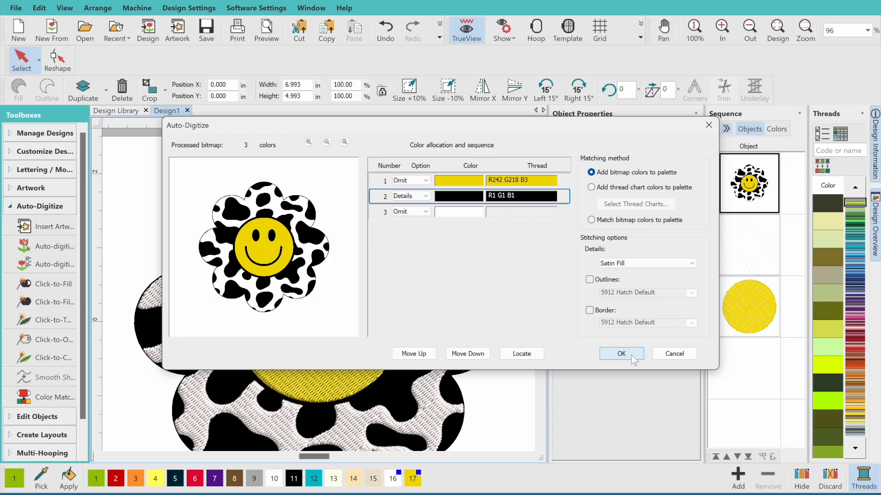
{"action": "left_click", "coordinate": [631, 356]}
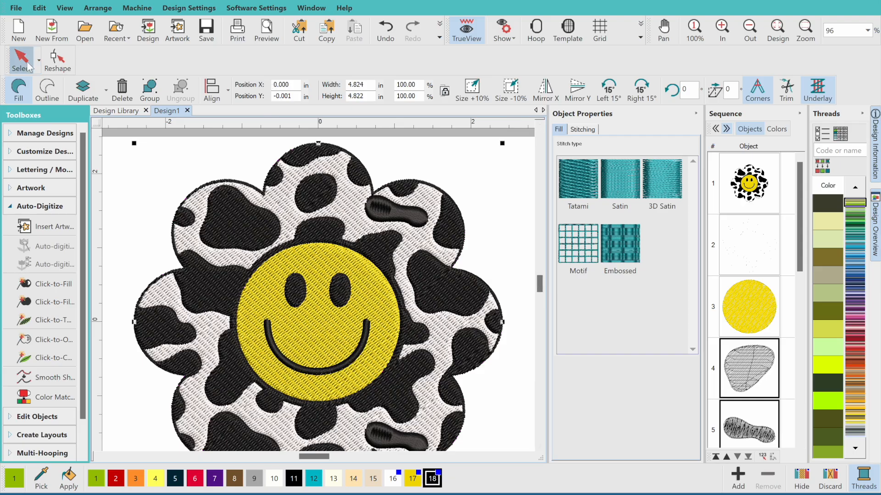
Change the upper-petal satin spot's stitching to Tatami
{"action": "left_click", "coordinate": [468, 221]}
{"action": "left_click", "coordinate": [388, 219]}
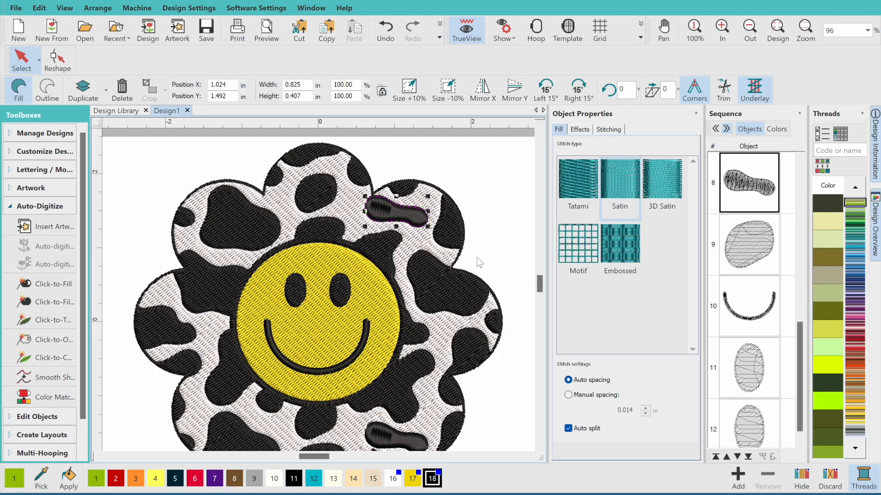
{"action": "left_click", "coordinate": [581, 173]}
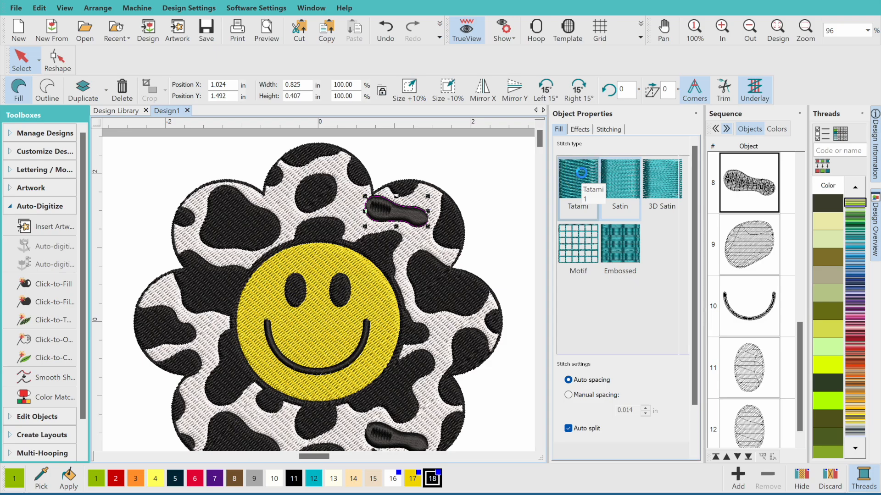
Change the small black spot near the bottom to Tatami fill
{"action": "left_click", "coordinate": [441, 294]}
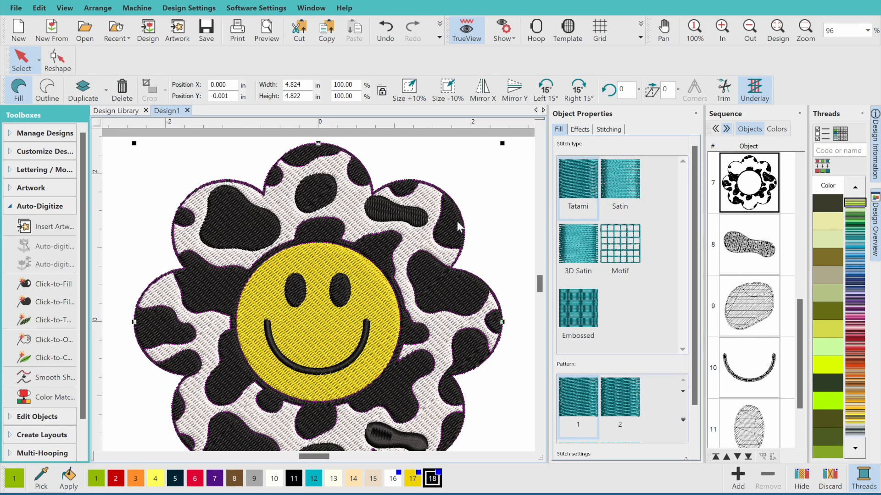
{"action": "left_click", "coordinate": [411, 222]}
{"action": "left_click", "coordinate": [337, 285]}
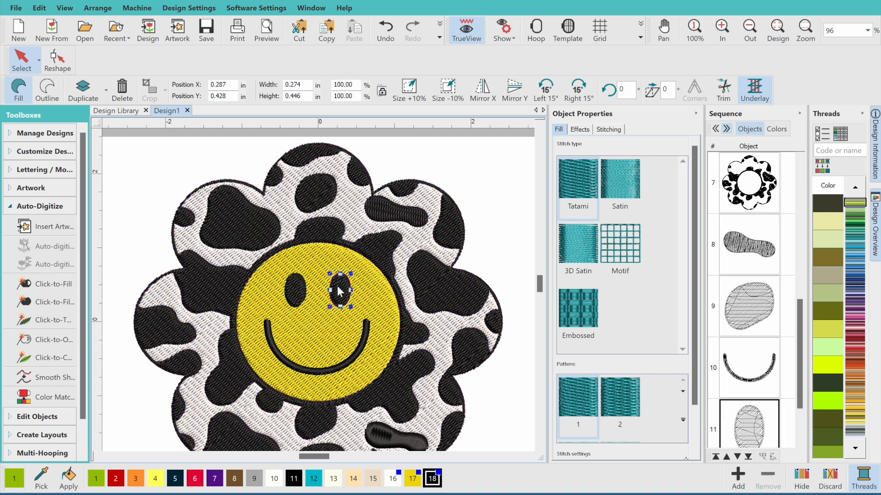
{"action": "left_click", "coordinate": [324, 368]}
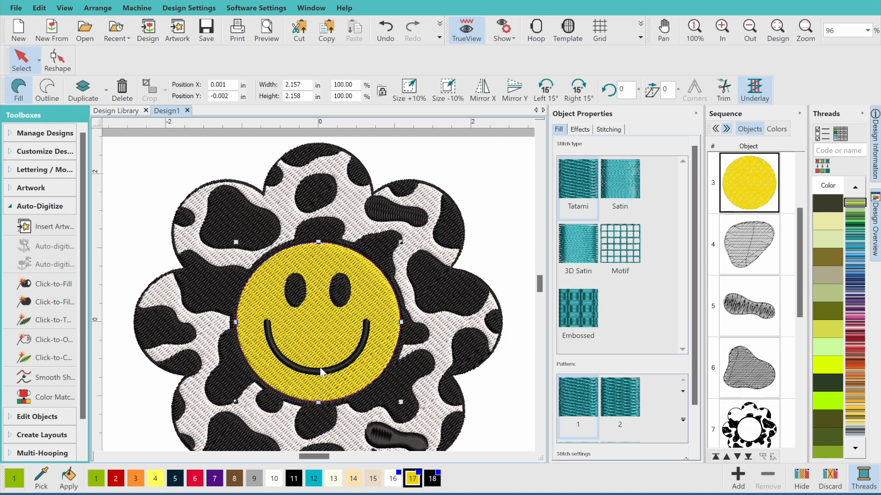
{"action": "left_click", "coordinate": [323, 370]}
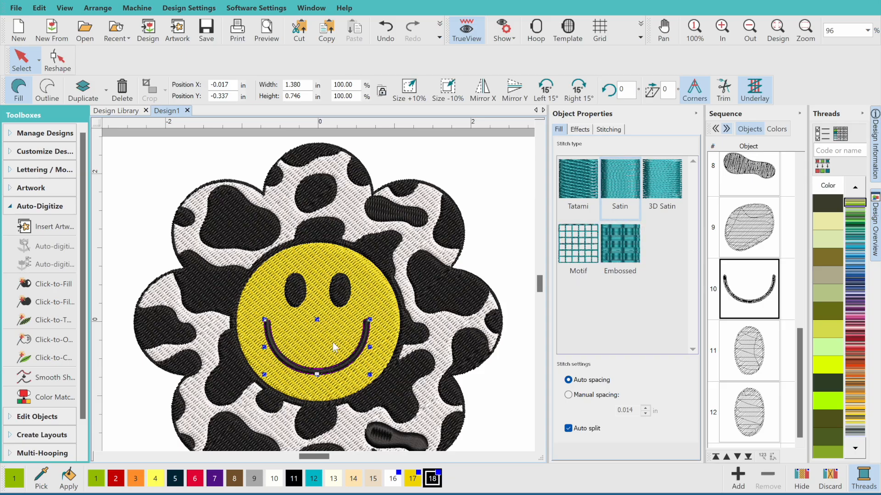
{"action": "left_click", "coordinate": [340, 288]}
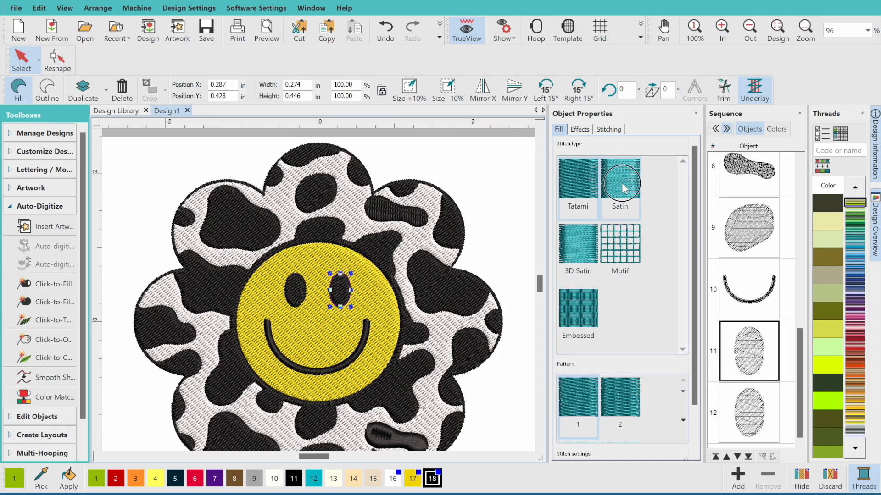
{"action": "left_click", "coordinate": [295, 290]}
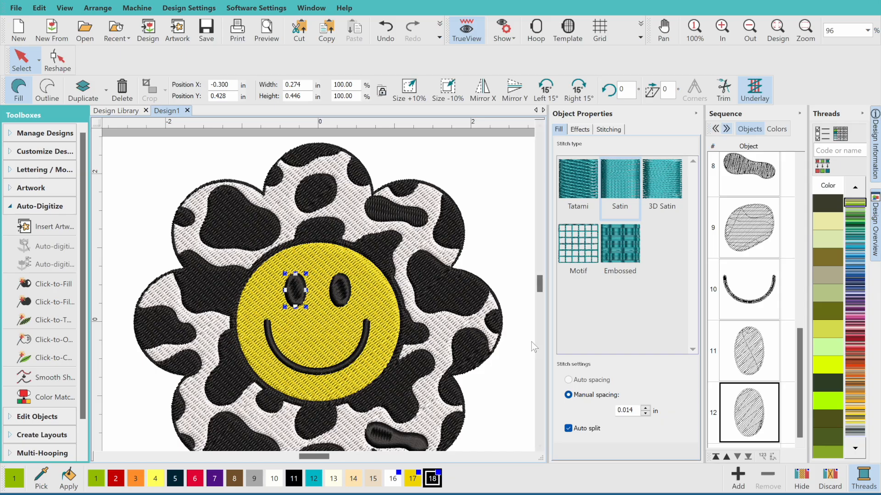
{"action": "scroll", "coordinate": [540, 450], "scroll_direction": "down", "scroll_amount": 2}
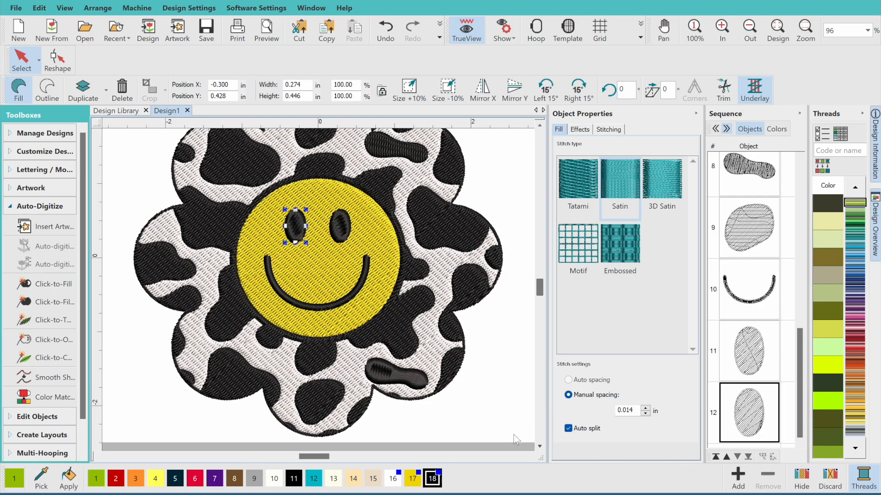
{"action": "left_click", "coordinate": [409, 367]}
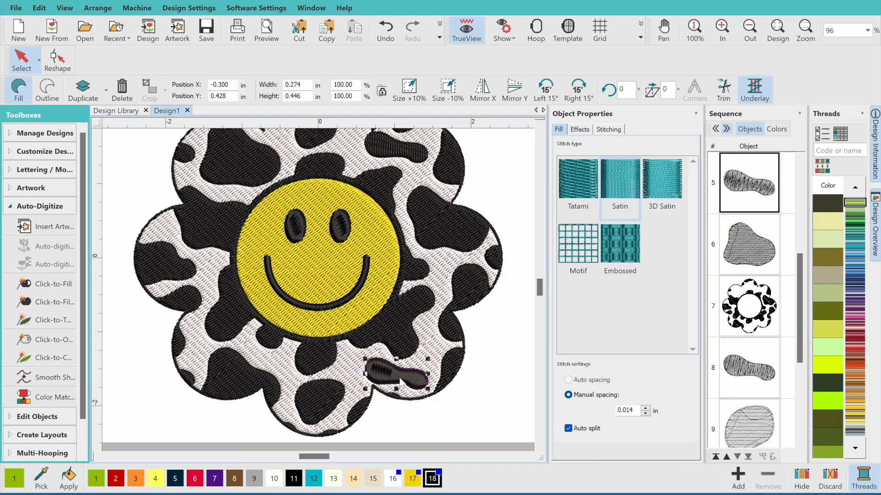
{"action": "left_click", "coordinate": [577, 198]}
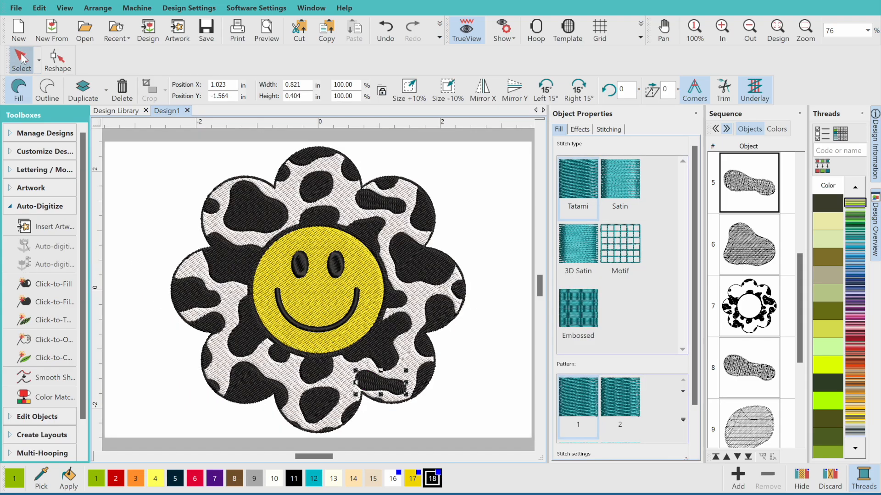
Smooth the flower outline at 0.010 in and show its reshape points
{"action": "left_click", "coordinate": [21, 58]}
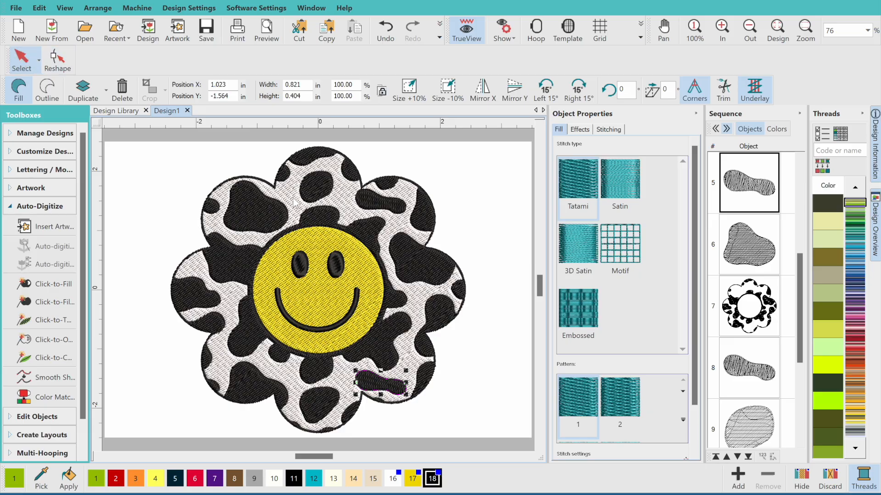
{"action": "left_click", "coordinate": [462, 275]}
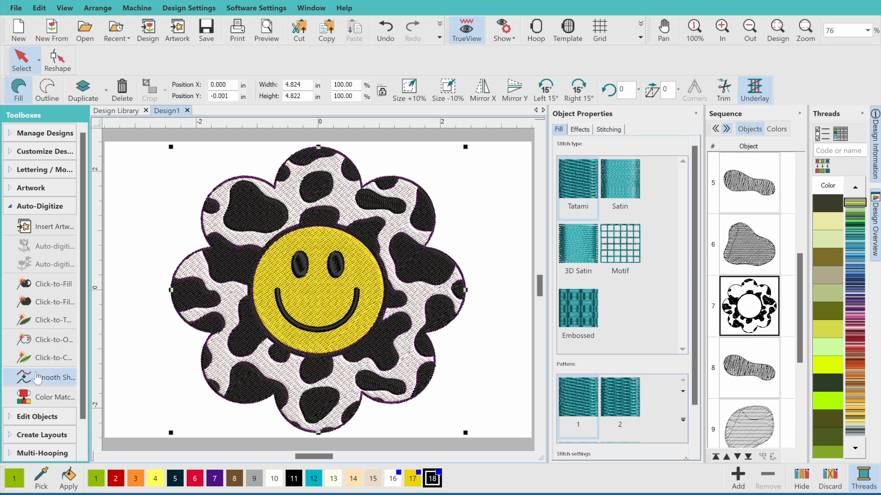
{"action": "left_click", "coordinate": [50, 377]}
{"action": "left_click", "coordinate": [510, 243]}
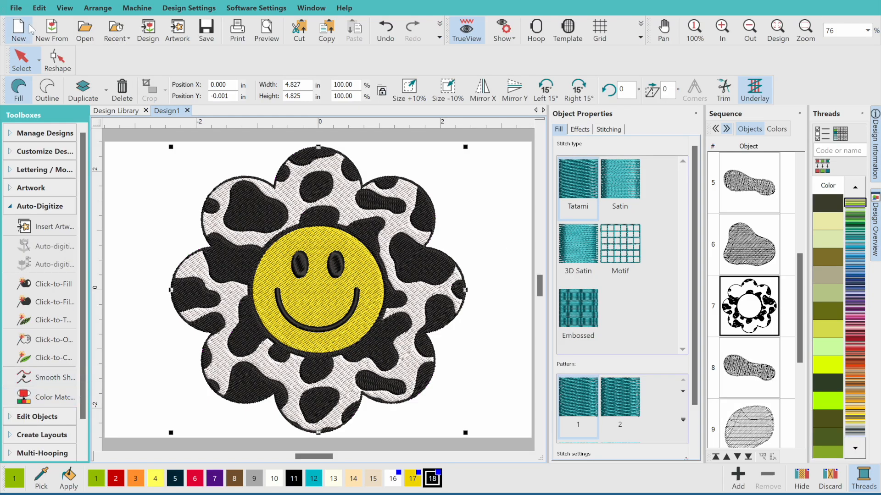
{"action": "left_click", "coordinate": [56, 58]}
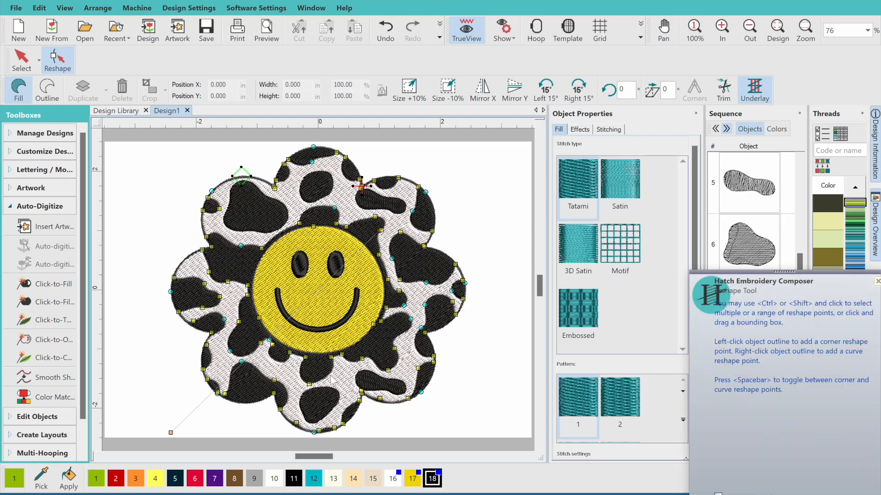
Undo the last change to the flower and apply Smooth Shapes to it again
{"action": "left_click", "coordinate": [379, 30]}
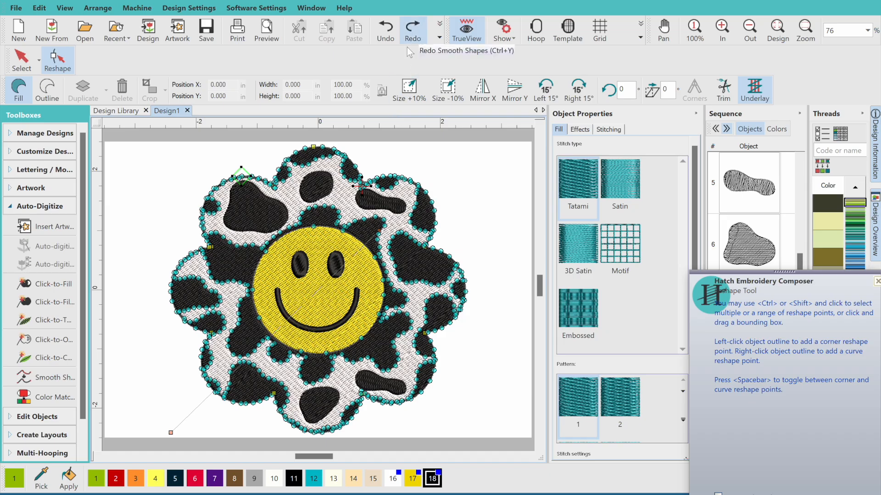
{"action": "left_click", "coordinate": [43, 389]}
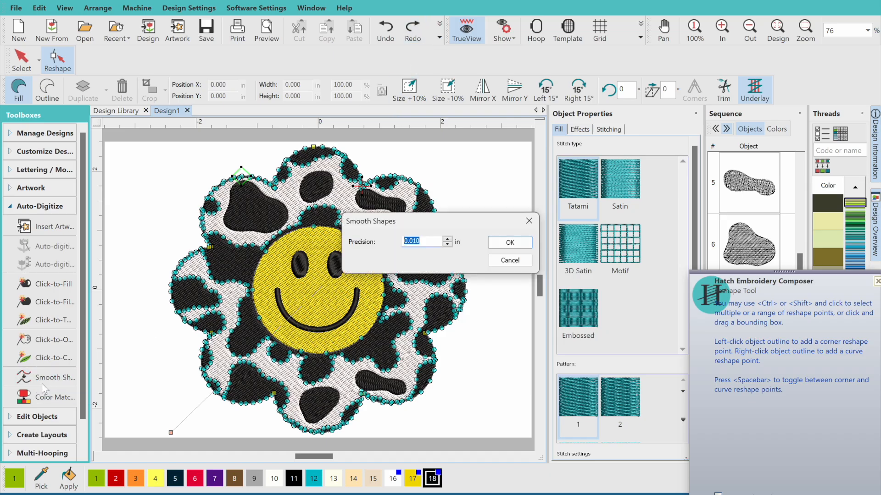
{"action": "left_click", "coordinate": [504, 240]}
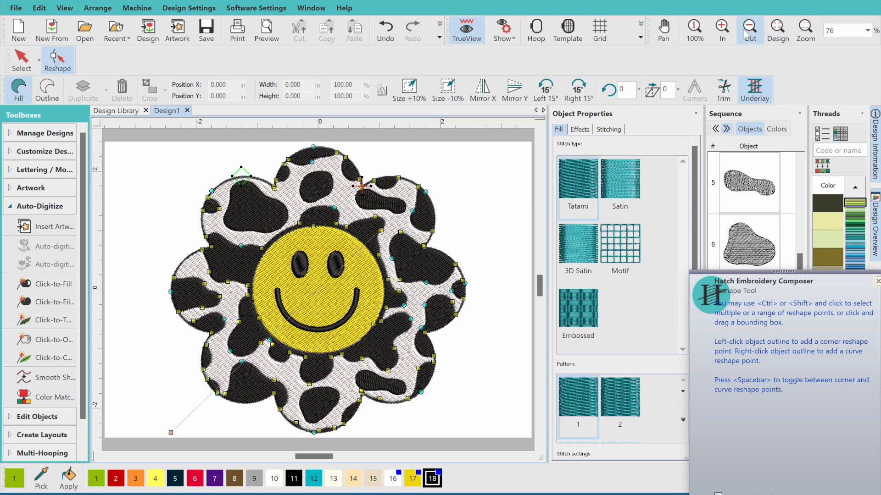
Select the white cow-print background in Reshape mode and apply Smooth Shapes at 0.010 in precision
{"action": "left_click", "coordinate": [729, 39]}
{"action": "left_click", "coordinate": [729, 39]}
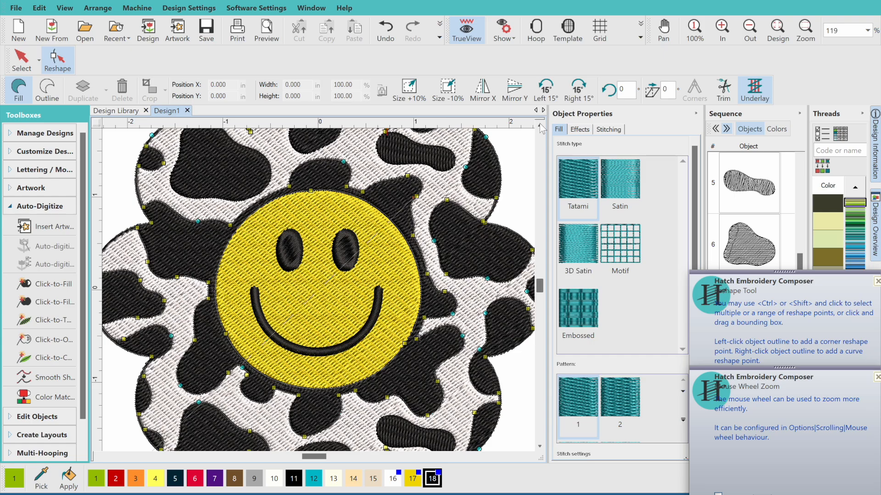
{"action": "scroll", "coordinate": [541, 129], "scroll_direction": "up", "scroll_amount": 3}
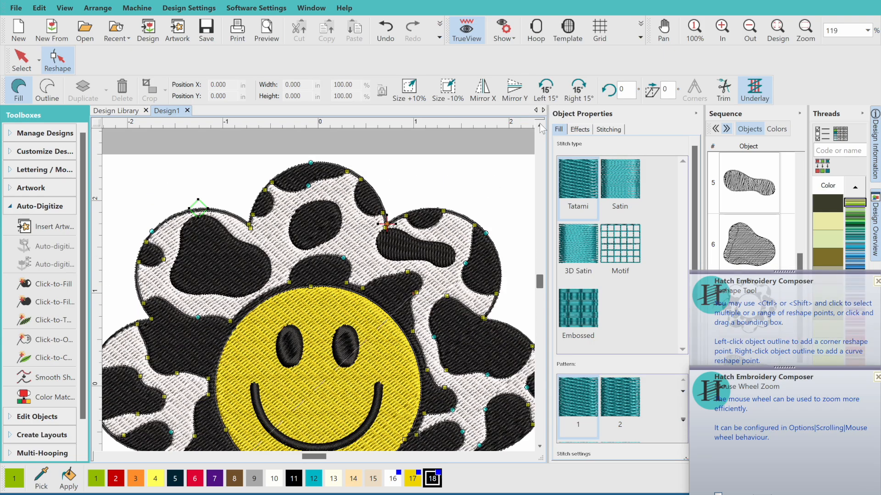
{"action": "left_click", "coordinate": [22, 69]}
{"action": "left_click", "coordinate": [262, 238]}
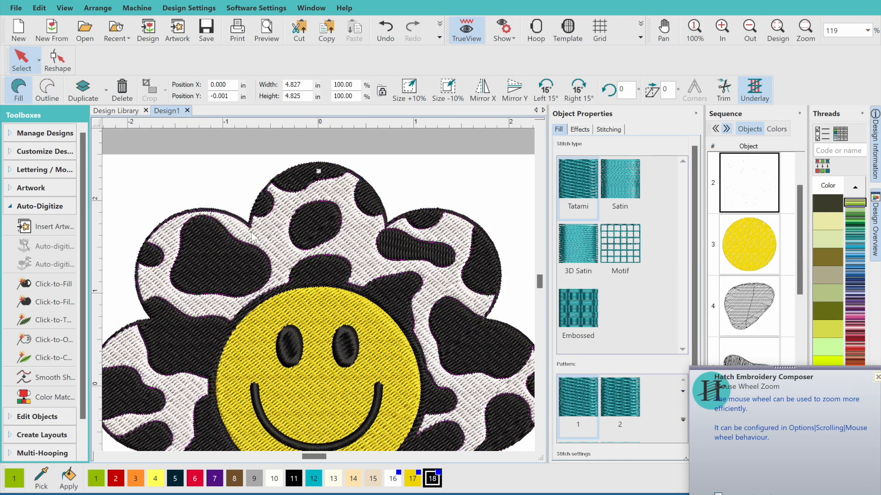
{"action": "left_click", "coordinate": [57, 60]}
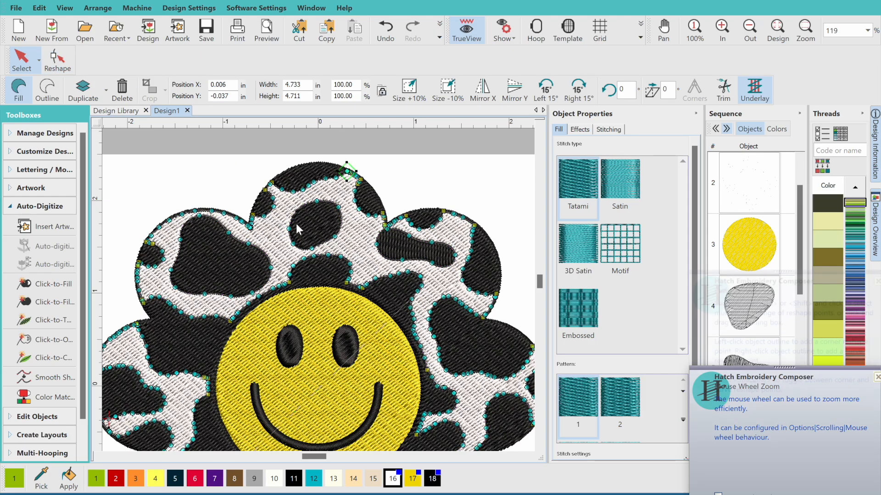
{"action": "left_click", "coordinate": [54, 377]}
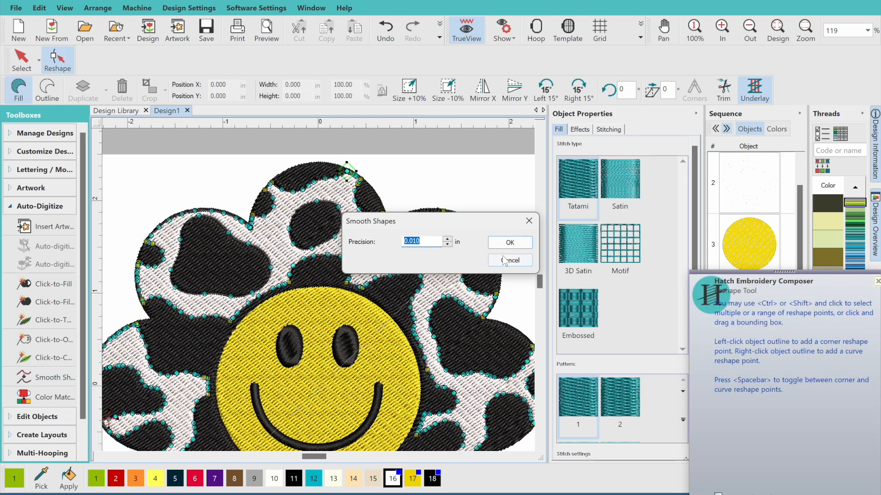
{"action": "left_click", "coordinate": [508, 241]}
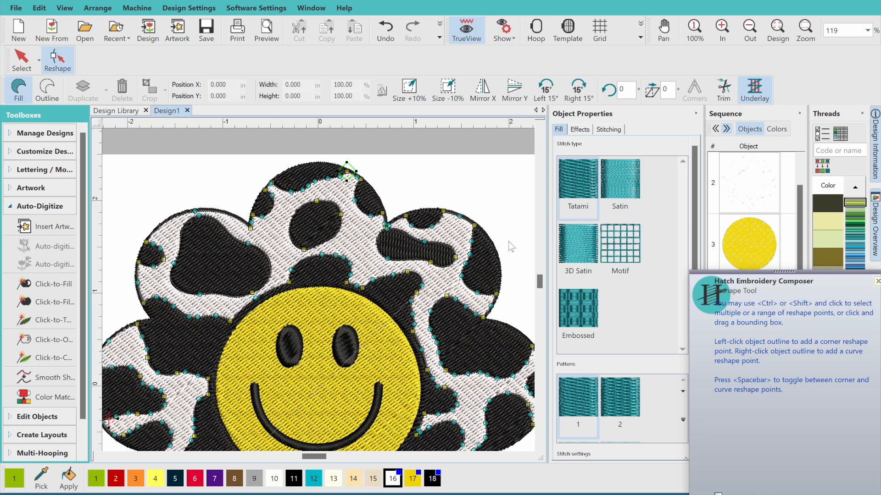
Zoom in on the top petal to inspect the smoothed outline
{"action": "left_click", "coordinate": [539, 125]}
{"action": "left_click", "coordinate": [540, 125]}
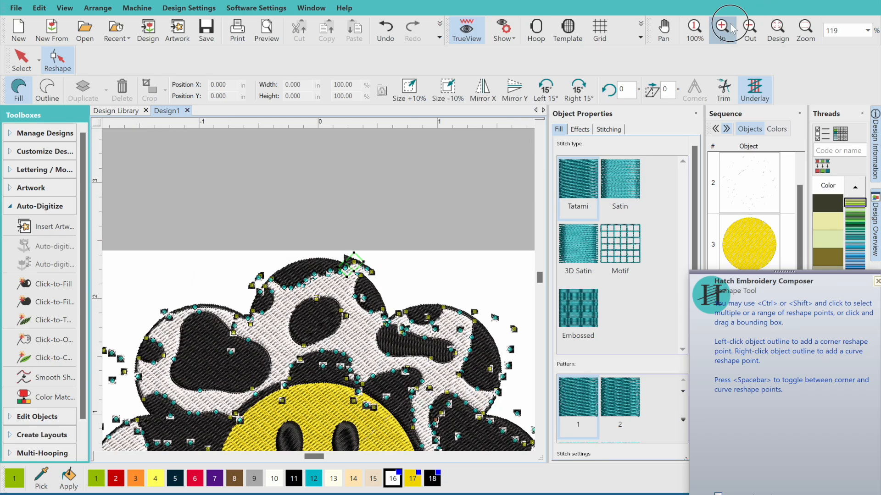
{"action": "left_click", "coordinate": [731, 29]}
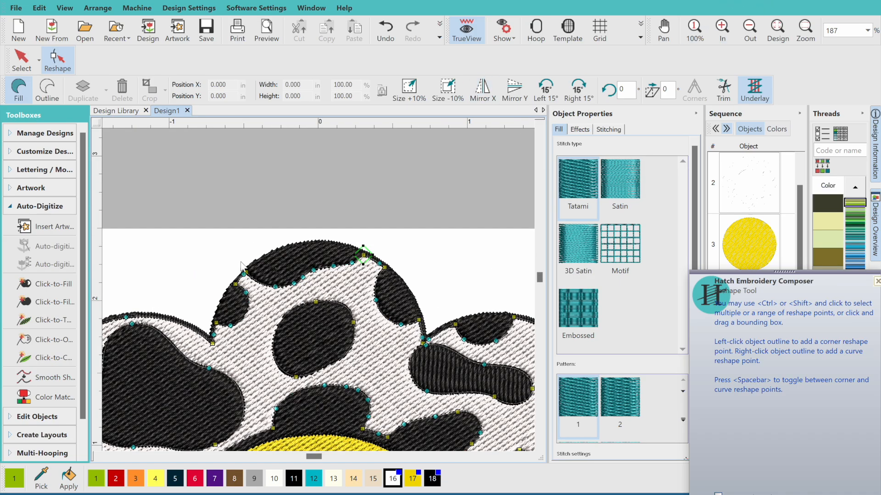
Tuck the background edge and the top petal's outline points under the top black spot
{"action": "left_click_drag", "start_coordinate": [247, 271], "coordinate": [253, 267]}
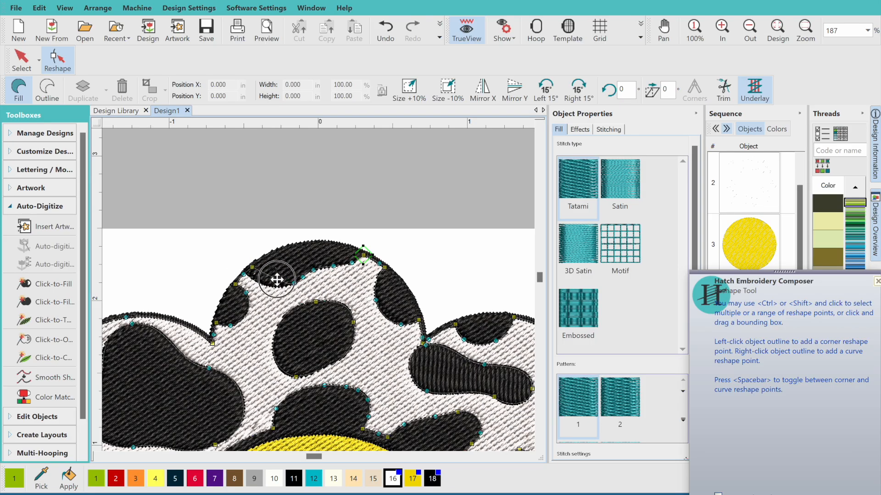
{"action": "left_click_drag", "start_coordinate": [371, 232], "coordinate": [291, 278]}
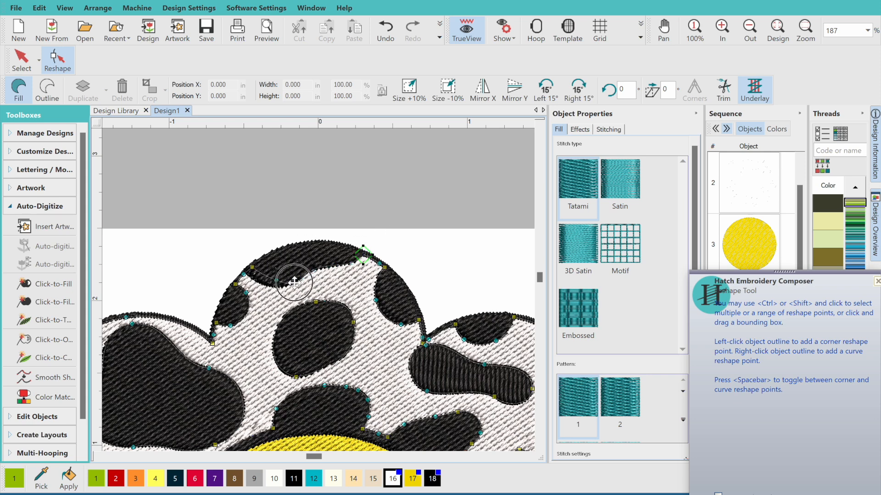
{"action": "left_click", "coordinate": [378, 262]}
{"action": "left_click_drag", "start_coordinate": [379, 262], "coordinate": [390, 268]}
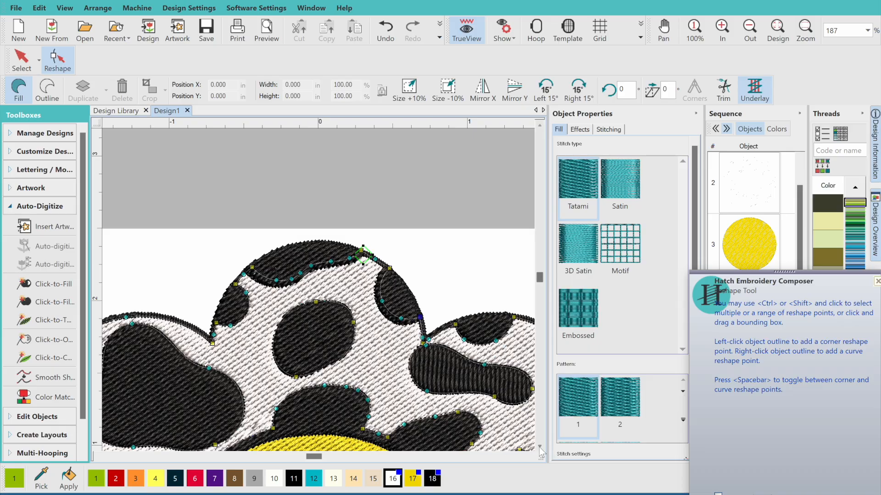
Drag background outline nodes along the lower right of the flower under the adjacent black spots
{"action": "scroll", "coordinate": [540, 452], "scroll_direction": "down", "scroll_amount": 2}
{"action": "scroll", "coordinate": [531, 460], "scroll_direction": "right", "scroll_amount": 2}
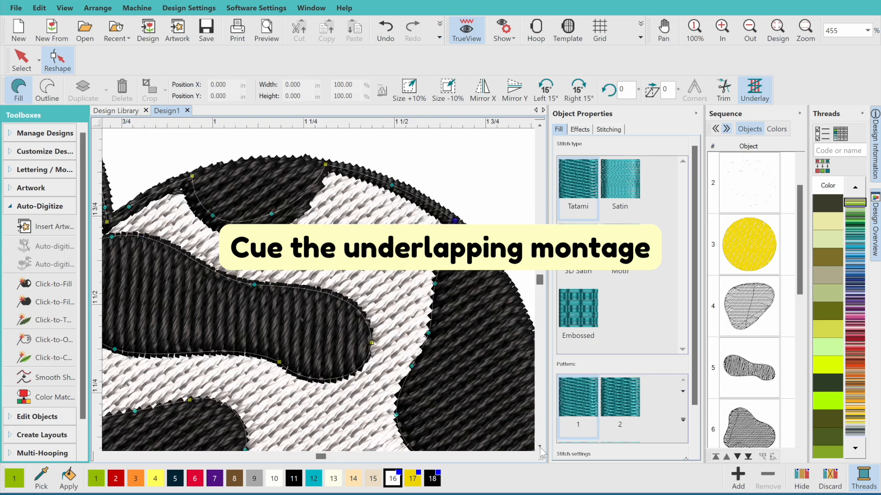
{"action": "scroll", "coordinate": [441, 321], "scroll_direction": "down", "scroll_amount": 3}
{"action": "left_click_drag", "start_coordinate": [442, 362], "coordinate": [446, 350]}
{"action": "scroll", "coordinate": [413, 321], "scroll_direction": "down", "scroll_amount": 3}
{"action": "left_click_drag", "start_coordinate": [349, 315], "coordinate": [359, 354]}
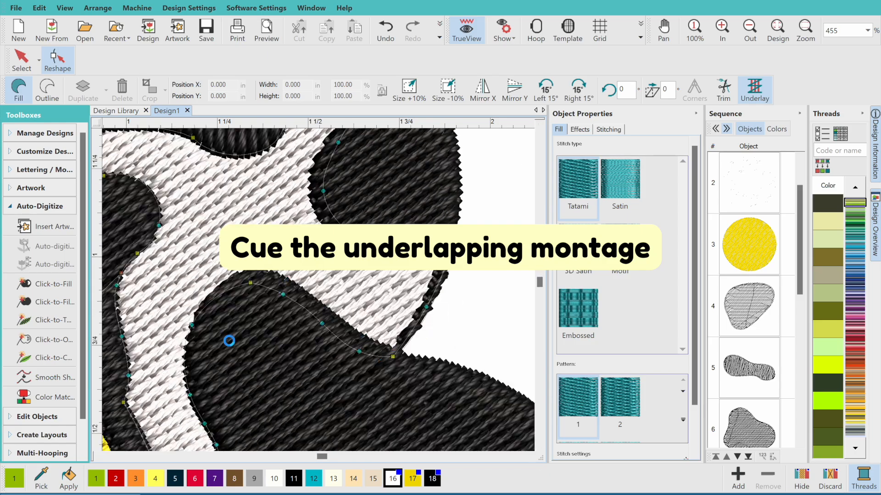
{"action": "scroll", "coordinate": [360, 321], "scroll_direction": "down", "scroll_amount": 4}
{"action": "left_click_drag", "start_coordinate": [171, 173], "coordinate": [257, 317]}
{"action": "left_click_drag", "start_coordinate": [216, 252], "coordinate": [230, 250]}
{"action": "left_click_drag", "start_coordinate": [250, 358], "coordinate": [262, 346]}
{"action": "left_click_drag", "start_coordinate": [283, 375], "coordinate": [296, 361]}
{"action": "left_click_drag", "start_coordinate": [445, 389], "coordinate": [446, 375]}
{"action": "scroll", "coordinate": [446, 386], "scroll_direction": "right", "scroll_amount": 4}
Resume reshaping and pull more background outline nodes beneath the surrounding spots
{"action": "key", "text": "h"}
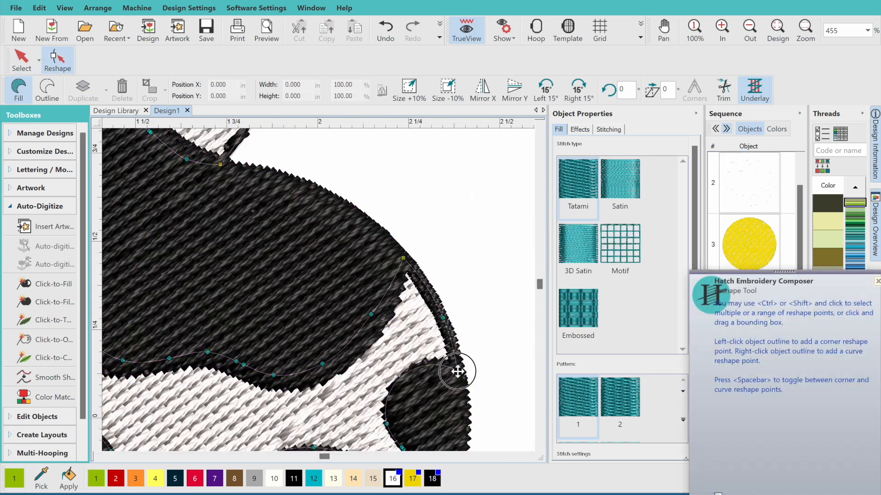
{"action": "scroll", "coordinate": [457, 358], "scroll_direction": "down", "scroll_amount": 4}
{"action": "scroll", "coordinate": [459, 340], "scroll_direction": "down", "scroll_amount": 3}
{"action": "left_click_drag", "start_coordinate": [389, 236], "coordinate": [378, 243]}
{"action": "left_click_drag", "start_coordinate": [399, 274], "coordinate": [385, 279]}
{"action": "left_click_drag", "start_coordinate": [230, 306], "coordinate": [242, 309]}
{"action": "scroll", "coordinate": [275, 294], "scroll_direction": "down", "scroll_amount": 3}
{"action": "scroll", "coordinate": [294, 275], "scroll_direction": "left", "scroll_amount": 3}
{"action": "left_click_drag", "start_coordinate": [295, 321], "coordinate": [313, 325]}
{"action": "left_click_drag", "start_coordinate": [344, 432], "coordinate": [357, 420]}
Tuck the background outline nodes on the left side under the black spots
{"action": "scroll", "coordinate": [540, 437], "scroll_direction": "down", "scroll_amount": 3}
{"action": "left_click_drag", "start_coordinate": [295, 324], "coordinate": [307, 330]}
{"action": "left_click_drag", "start_coordinate": [295, 395], "coordinate": [313, 393]}
{"action": "scroll", "coordinate": [312, 367], "scroll_direction": "down", "scroll_amount": 3}
{"action": "left_click_drag", "start_coordinate": [213, 307], "coordinate": [214, 314]}
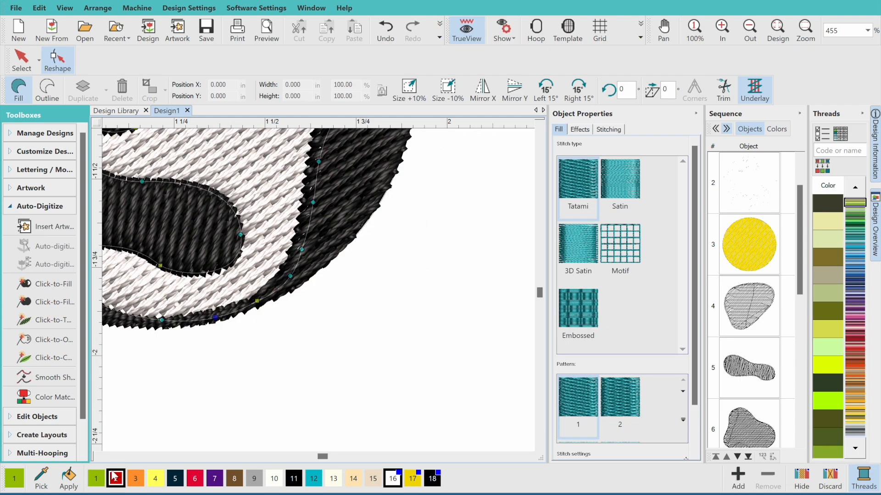
{"action": "scroll", "coordinate": [214, 314], "scroll_direction": "left", "scroll_amount": 3}
{"action": "left_click_drag", "start_coordinate": [299, 298], "coordinate": [294, 310]}
{"action": "left_click_drag", "start_coordinate": [242, 281], "coordinate": [241, 290]}
{"action": "left_click_drag", "start_coordinate": [182, 310], "coordinate": [187, 314]}
Move along the background edge and push further outline points under the lower spots
{"action": "left_click", "coordinate": [98, 457]}
{"action": "left_click", "coordinate": [540, 444]}
{"action": "left_click_drag", "start_coordinate": [262, 411], "coordinate": [263, 420]}
{"action": "left_click", "coordinate": [97, 457]}
{"action": "left_click", "coordinate": [540, 445]}
{"action": "left_click_drag", "start_coordinate": [340, 357], "coordinate": [342, 365]}
{"action": "left_click", "coordinate": [98, 456]}
{"action": "scroll", "coordinate": [294, 257], "scroll_direction": "up", "scroll_amount": 3}
{"action": "left_click_drag", "start_coordinate": [236, 225], "coordinate": [234, 232]}
{"action": "scroll", "coordinate": [293, 257], "scroll_direction": "left", "scroll_amount": 3}
{"action": "left_click_drag", "start_coordinate": [386, 257], "coordinate": [381, 263]}
{"action": "left_click_drag", "start_coordinate": [215, 380], "coordinate": [223, 384]}
{"action": "left_click_drag", "start_coordinate": [157, 393], "coordinate": [147, 390]}
{"action": "scroll", "coordinate": [193, 367], "scroll_direction": "left", "scroll_amount": 2}
{"action": "left_click_drag", "start_coordinate": [226, 242], "coordinate": [262, 317]}
Undo the bad outline change and reselect the white background with its outline nodes showing
{"action": "left_click", "coordinate": [386, 31]}
{"action": "left_click", "coordinate": [21, 60]}
{"action": "left_click", "coordinate": [321, 256]}
{"action": "left_click", "coordinate": [57, 60]}
Push the background's left-edge outline points under the black spots
{"action": "left_click_drag", "start_coordinate": [246, 262], "coordinate": [242, 267]}
{"action": "left_click_drag", "start_coordinate": [278, 226], "coordinate": [272, 216]}
{"action": "left_click_drag", "start_coordinate": [243, 251], "coordinate": [238, 235]}
{"action": "left_click_drag", "start_coordinate": [285, 153], "coordinate": [273, 151]}
{"action": "scroll", "coordinate": [264, 248], "scroll_direction": "up", "scroll_amount": 4}
{"action": "left_click_drag", "start_coordinate": [272, 258], "coordinate": [264, 254]}
{"action": "scroll", "coordinate": [294, 252], "scroll_direction": "up", "scroll_amount": 2}
{"action": "left_click_drag", "start_coordinate": [358, 244], "coordinate": [346, 247]}
{"action": "left_click_drag", "start_coordinate": [293, 203], "coordinate": [293, 215]}
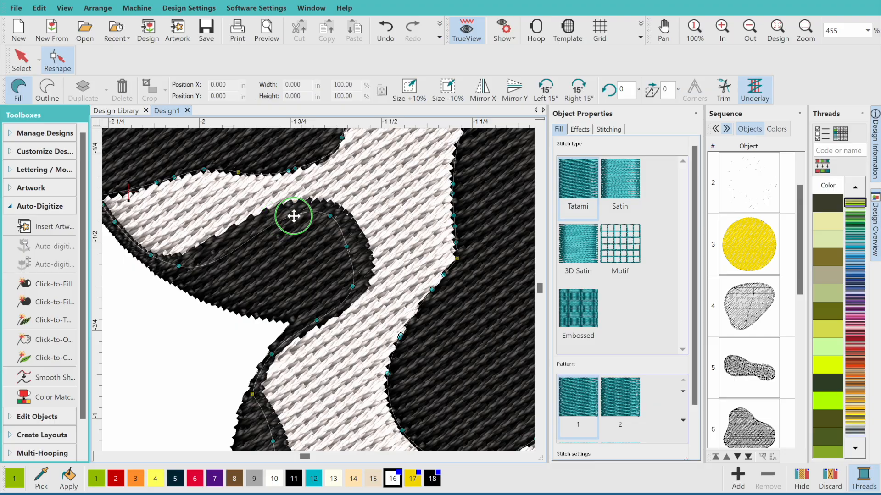
{"action": "scroll", "coordinate": [293, 220], "scroll_direction": "left", "scroll_amount": 3}
{"action": "left_click_drag", "start_coordinate": [303, 158], "coordinate": [382, 200]}
{"action": "left_click_drag", "start_coordinate": [464, 169], "coordinate": [464, 163]}
{"action": "scroll", "coordinate": [459, 229], "scroll_direction": "up", "scroll_amount": 4}
Tuck outline points along the black spots on the petal's lower and right sides
{"action": "left_click", "coordinate": [527, 456]}
{"action": "left_click_drag", "start_coordinate": [239, 222], "coordinate": [237, 218]}
{"action": "scroll", "coordinate": [238, 238], "scroll_direction": "up", "scroll_amount": 3}
{"action": "left_click", "coordinate": [331, 208]}
{"action": "left_click_drag", "start_coordinate": [468, 398], "coordinate": [471, 389]}
{"action": "left_click", "coordinate": [528, 456]}
{"action": "left_click", "coordinate": [541, 447]}
{"action": "left_click", "coordinate": [541, 447]}
{"action": "left_click", "coordinate": [283, 418]}
{"action": "left_click", "coordinate": [541, 448]}
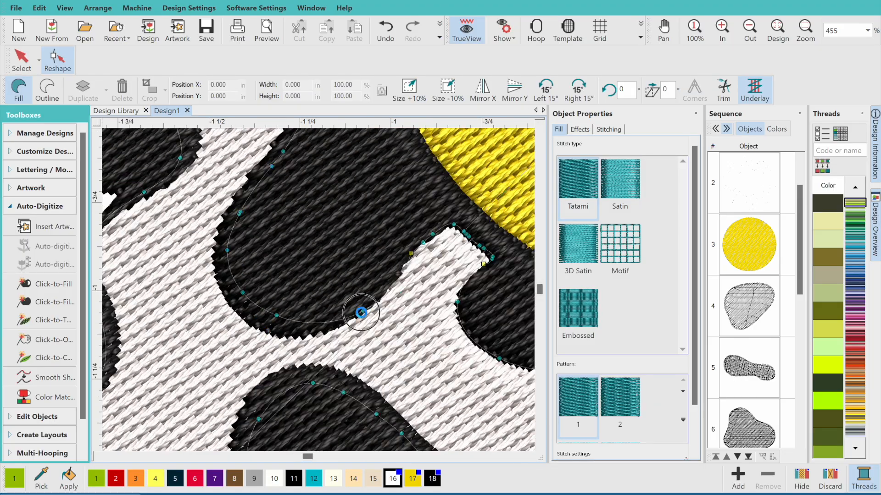
{"action": "left_click", "coordinate": [527, 456]}
{"action": "left_click", "coordinate": [527, 456]}
{"action": "left_click", "coordinate": [527, 455]}
{"action": "left_click", "coordinate": [541, 447]}
{"action": "left_click", "coordinate": [527, 455]}
Nudge background outline points inward under the black spots on the upper petals
{"action": "left_click_drag", "start_coordinate": [423, 235], "coordinate": [453, 244]}
{"action": "left_click", "coordinate": [527, 456]}
{"action": "left_click", "coordinate": [527, 456]}
{"action": "left_click_drag", "start_coordinate": [309, 304], "coordinate": [309, 293]}
{"action": "left_click", "coordinate": [541, 124]}
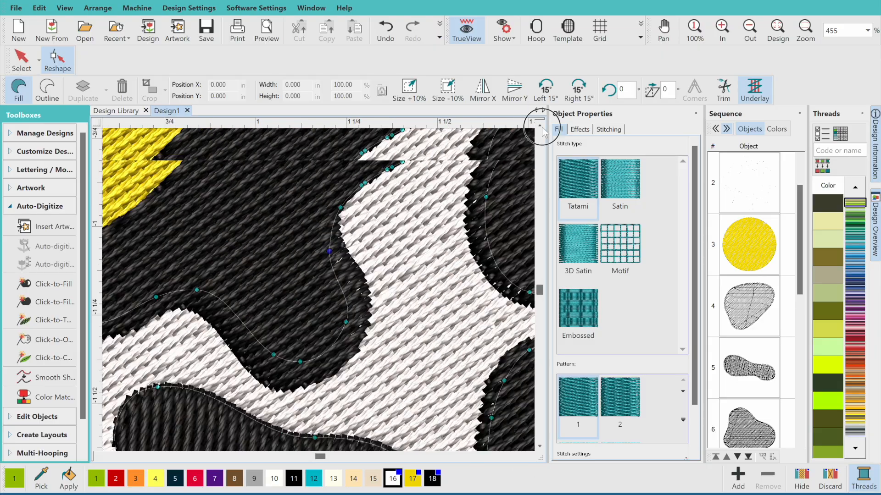
{"action": "left_click", "coordinate": [541, 124]}
{"action": "left_click", "coordinate": [541, 123]}
{"action": "left_click_drag", "start_coordinate": [403, 235], "coordinate": [402, 247]}
{"action": "left_click_drag", "start_coordinate": [419, 167], "coordinate": [413, 167]}
{"action": "left_click", "coordinate": [541, 124]}
{"action": "left_click", "coordinate": [540, 124]}
{"action": "left_click_drag", "start_coordinate": [280, 336], "coordinate": [270, 338]}
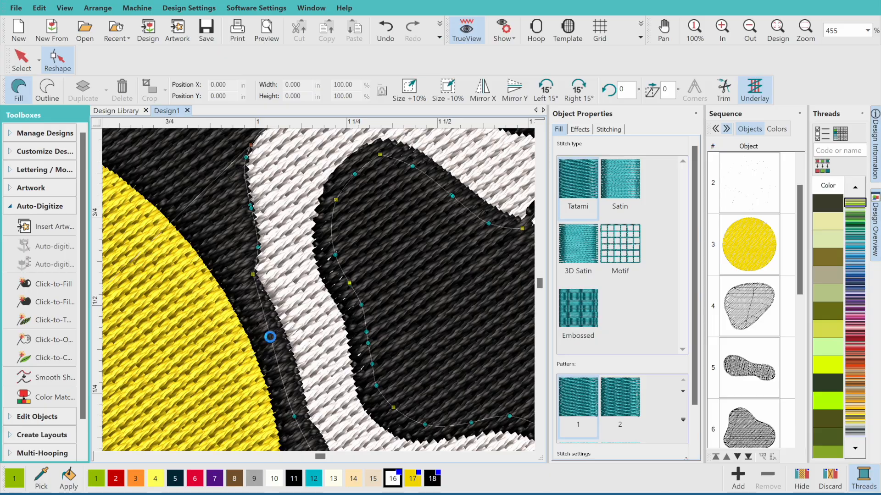
Shift the view left and tuck more background edge points beneath the spots
{"action": "left_click", "coordinate": [540, 124]}
{"action": "left_click_drag", "start_coordinate": [251, 304], "coordinate": [238, 299]}
{"action": "left_click_drag", "start_coordinate": [178, 220], "coordinate": [180, 230]}
{"action": "scroll", "coordinate": [230, 215], "scroll_direction": "left", "scroll_amount": 5}
{"action": "left_click_drag", "start_coordinate": [235, 211], "coordinate": [227, 213]}
{"action": "scroll", "coordinate": [275, 229], "scroll_direction": "left", "scroll_amount": 6}
{"action": "scroll", "coordinate": [275, 229], "scroll_direction": "up", "scroll_amount": 3}
{"action": "left_click_drag", "start_coordinate": [380, 241], "coordinate": [382, 258]}
{"action": "left_click_drag", "start_coordinate": [255, 342], "coordinate": [269, 351]}
{"action": "left_click", "coordinate": [540, 446]}
{"action": "left_click", "coordinate": [98, 456]}
{"action": "left_click", "coordinate": [98, 457]}
{"action": "left_click", "coordinate": [98, 457]}
Nudge the remaining background edge points inward so no white shows past the spots
{"action": "left_click", "coordinate": [540, 124]}
{"action": "left_click_drag", "start_coordinate": [427, 288], "coordinate": [419, 289]}
{"action": "left_click", "coordinate": [541, 124]}
{"action": "left_click", "coordinate": [529, 457]}
{"action": "left_click", "coordinate": [529, 457]}
{"action": "left_click", "coordinate": [529, 456]}
{"action": "left_click_drag", "start_coordinate": [374, 222], "coordinate": [370, 210]}
{"action": "left_click", "coordinate": [541, 124]}
{"action": "left_click", "coordinate": [541, 123]}
{"action": "left_click", "coordinate": [529, 457]}
{"action": "left_click", "coordinate": [539, 447]}
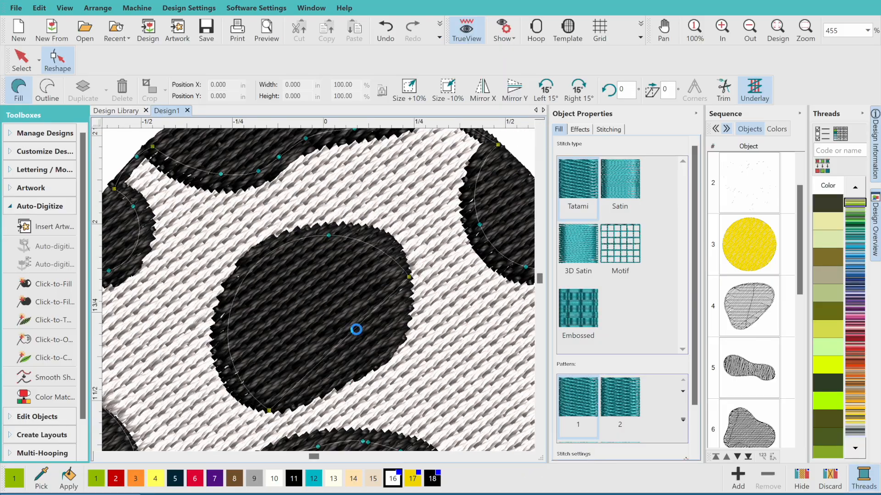
{"action": "left_click_drag", "start_coordinate": [388, 357], "coordinate": [379, 347]}
{"action": "left_click", "coordinate": [98, 456]}
Reshape the lower edge and the outline around the egg-shaped spot
{"action": "left_click", "coordinate": [528, 456]}
{"action": "left_click", "coordinate": [539, 446]}
{"action": "left_click_drag", "start_coordinate": [263, 247], "coordinate": [262, 258]}
{"action": "left_click", "coordinate": [98, 457]}
{"action": "left_click", "coordinate": [98, 456]}
{"action": "left_click_drag", "start_coordinate": [295, 144], "coordinate": [301, 154]}
{"action": "left_click", "coordinate": [540, 447]}
{"action": "left_click", "coordinate": [529, 457]}
{"action": "left_click_drag", "start_coordinate": [361, 189], "coordinate": [353, 197]}
{"action": "left_click", "coordinate": [744, 37]}
{"action": "left_click", "coordinate": [529, 457]}
{"action": "left_click", "coordinate": [541, 448]}
{"action": "left_click", "coordinate": [98, 456]}
{"action": "left_click_drag", "start_coordinate": [482, 354], "coordinate": [472, 354]}
{"action": "left_click", "coordinate": [98, 457]}
{"action": "left_click", "coordinate": [540, 447]}
{"action": "left_click_drag", "start_coordinate": [498, 286], "coordinate": [495, 289]}
{"action": "left_click_drag", "start_coordinate": [377, 312], "coordinate": [397, 328]}
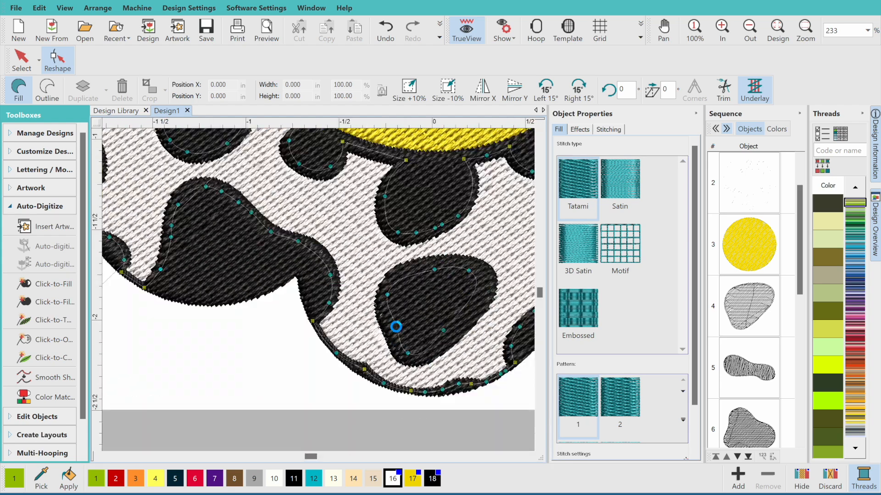
{"action": "left_click", "coordinate": [98, 457]}
{"action": "left_click", "coordinate": [539, 125]}
Fit the whole design in view, zoom in, and return to object selection
{"action": "left_click", "coordinate": [777, 30]}
{"action": "left_click", "coordinate": [722, 31]}
{"action": "left_click", "coordinate": [22, 60]}
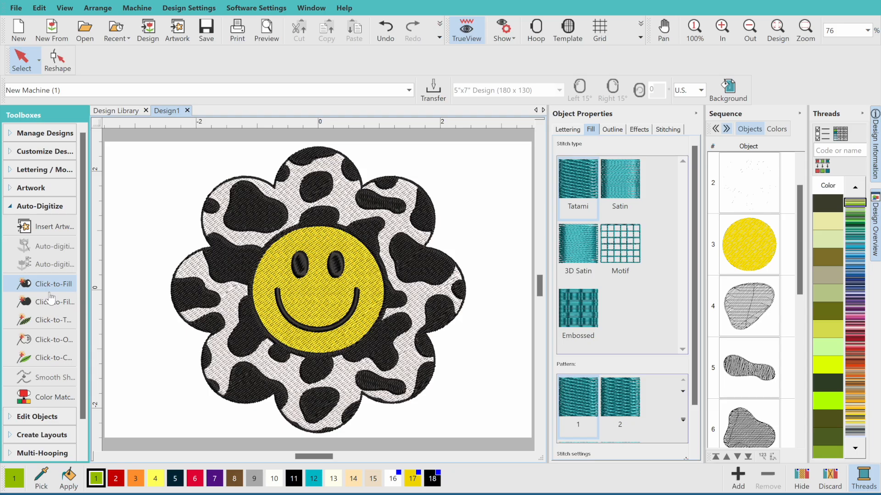
Fill the whole flower silhouette as one shape using Click-to-Fill without holes
{"action": "left_click", "coordinate": [67, 286]}
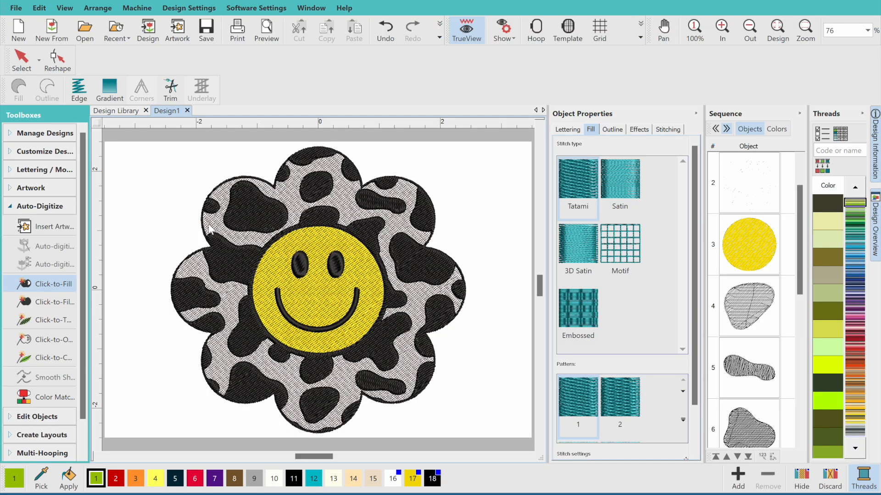
{"action": "left_click", "coordinate": [54, 302]}
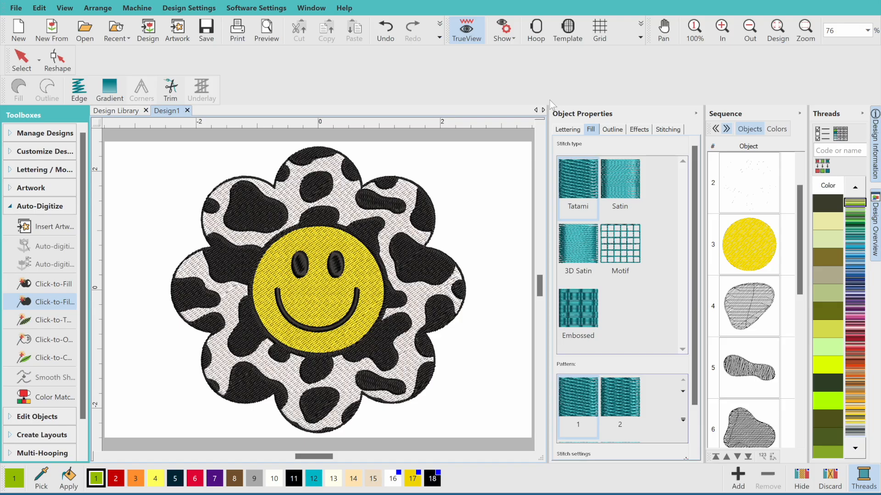
{"action": "scroll", "coordinate": [544, 131], "scroll_direction": "up", "scroll_amount": 3}
{"action": "left_click", "coordinate": [694, 28]}
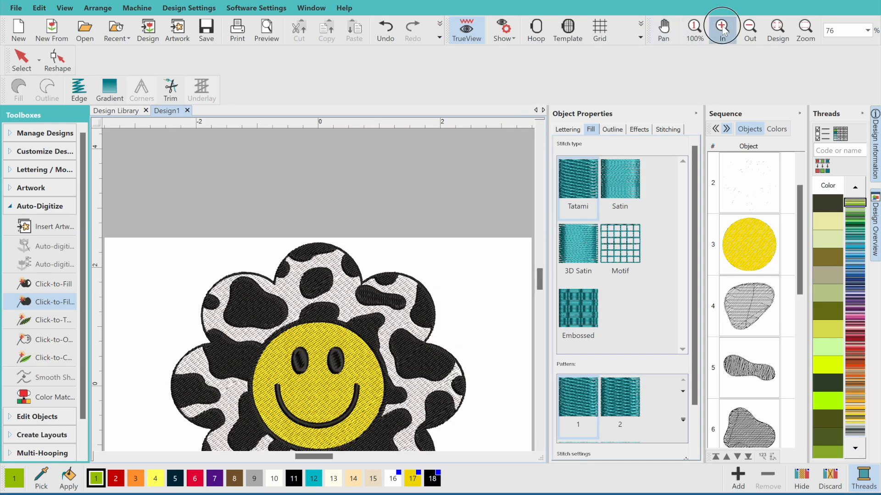
{"action": "left_click", "coordinate": [721, 29]}
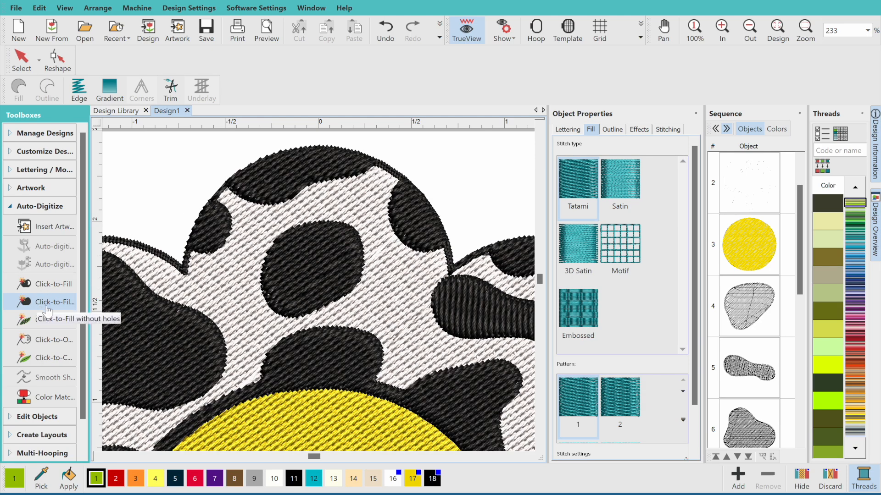
{"action": "left_click", "coordinate": [291, 171]}
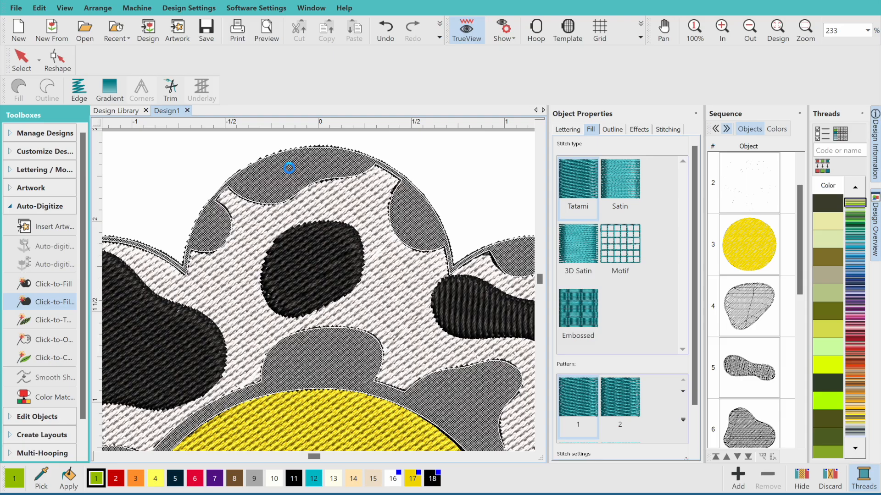
Convert the new flower silhouette into a Single Run outline
{"action": "left_click", "coordinate": [777, 28]}
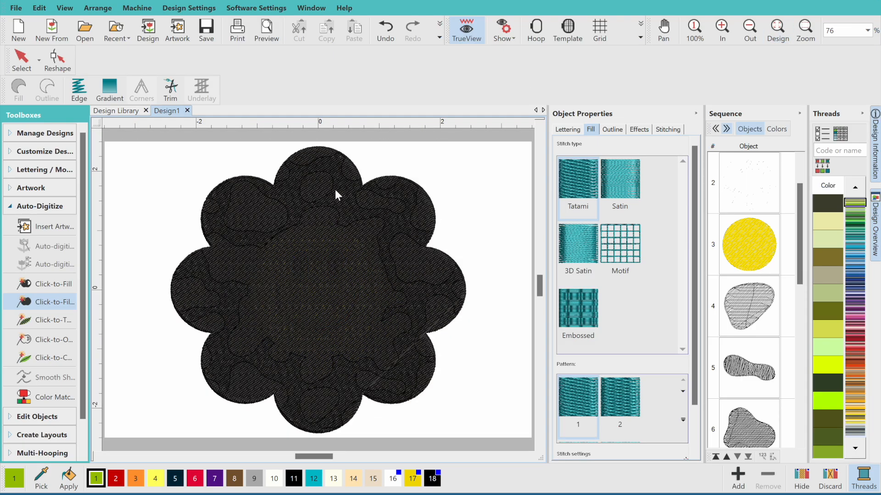
{"action": "left_click", "coordinate": [21, 62]}
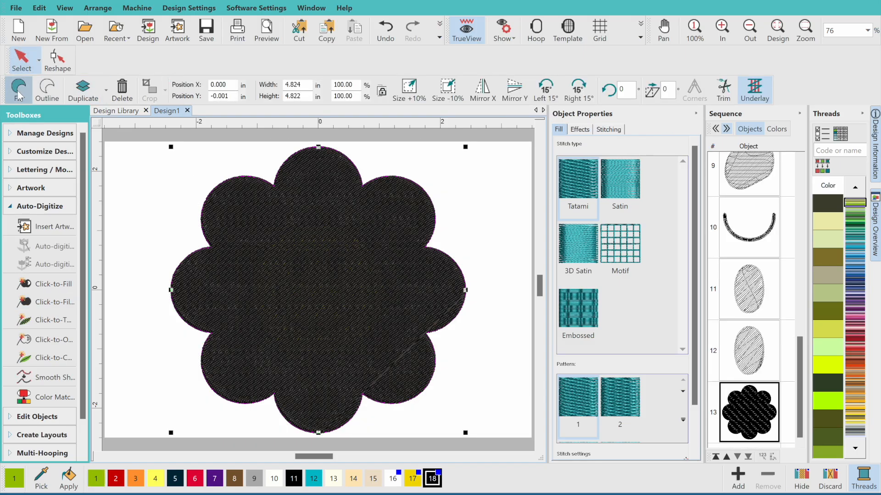
{"action": "left_click", "coordinate": [48, 90]}
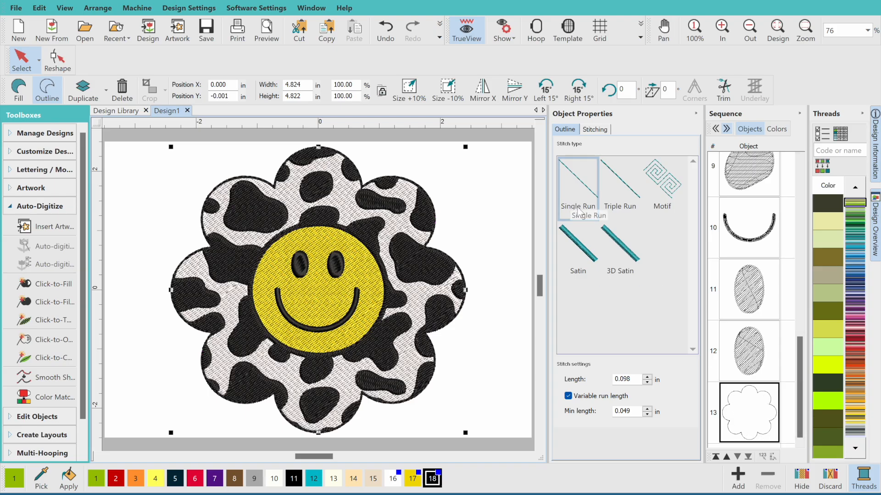
Make the flower border a Satin outline 0.085 in wide in yellow colour 17
{"action": "left_click", "coordinate": [577, 236]}
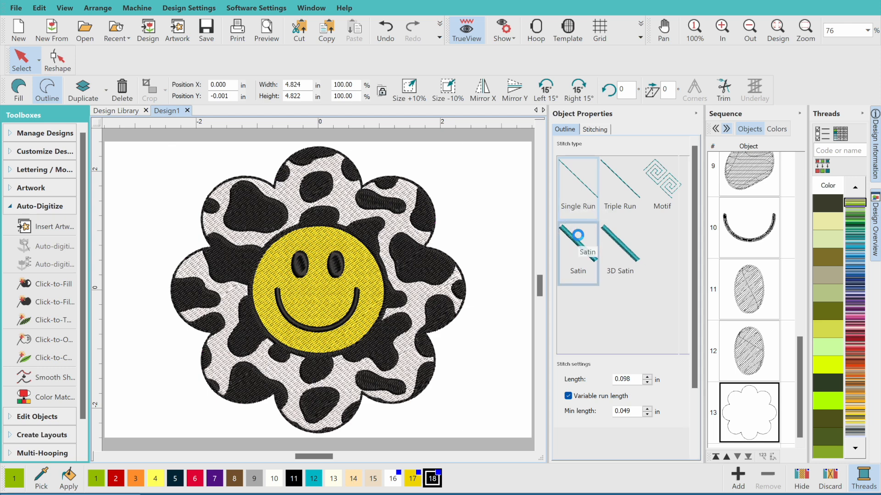
{"action": "scroll", "coordinate": [637, 398], "scroll_direction": "down", "scroll_amount": 5}
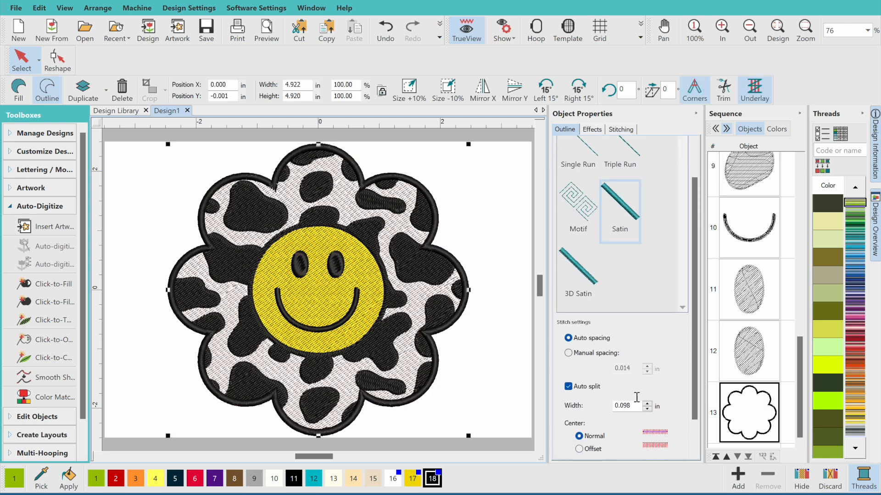
{"action": "left_click", "coordinate": [647, 403]}
{"action": "left_click", "coordinate": [632, 399]}
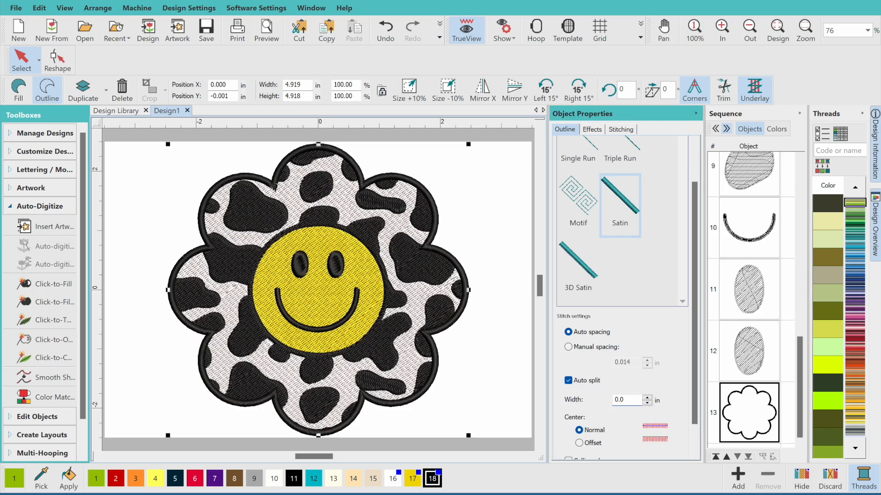
{"action": "key", "text": "Return"}
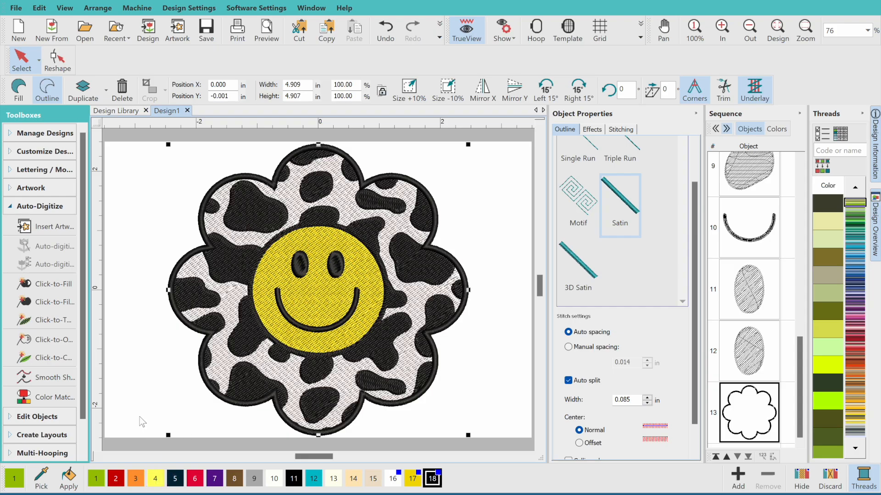
{"action": "left_click", "coordinate": [776, 128]}
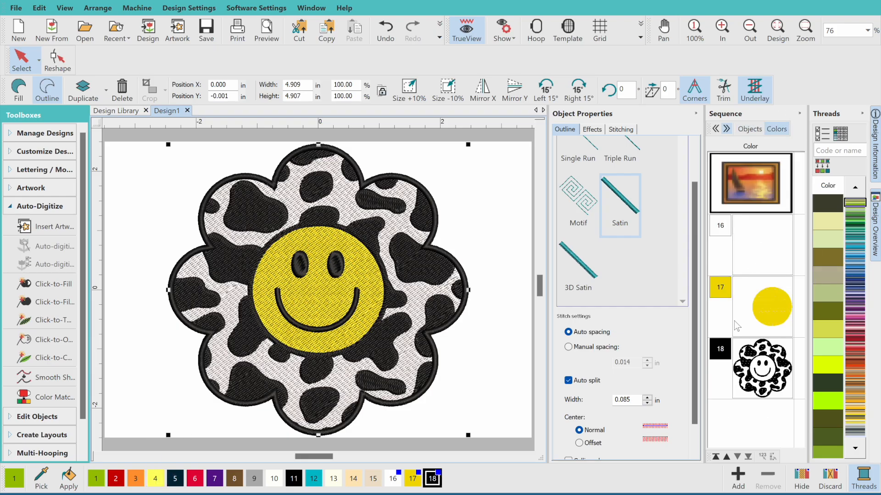
{"action": "left_click", "coordinate": [413, 478]}
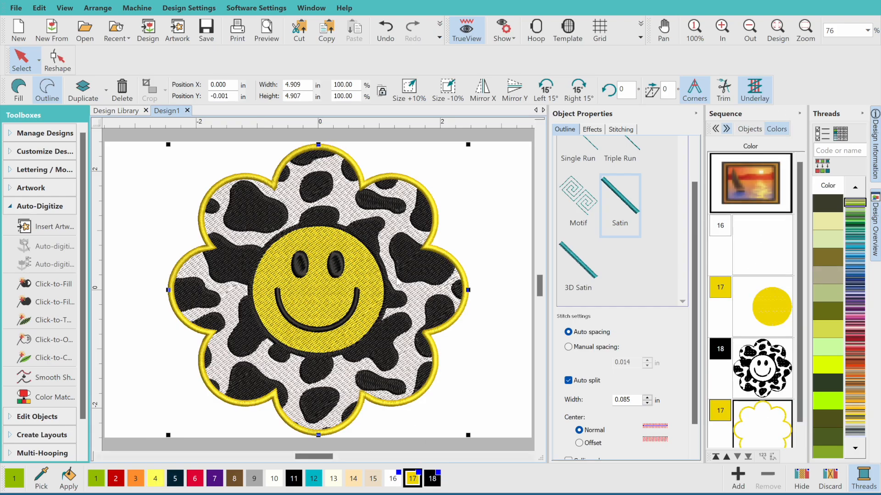
Delete the background artwork behind the flower
{"action": "left_click", "coordinate": [322, 291]}
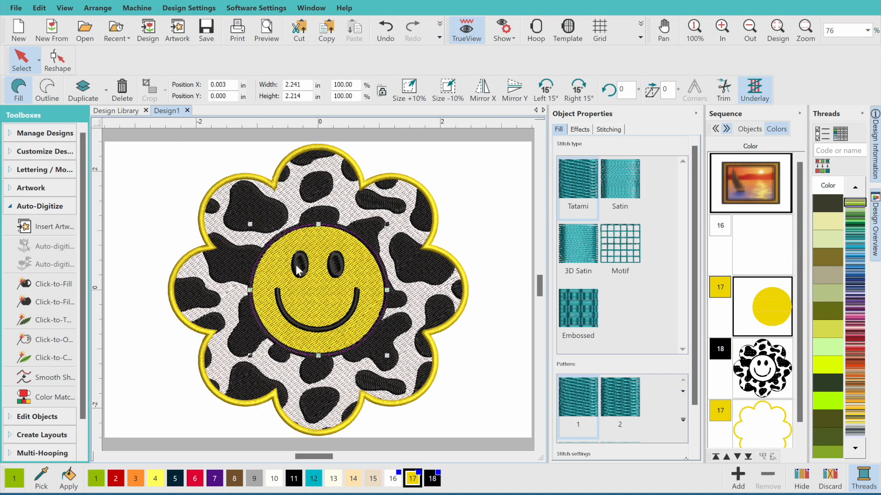
{"action": "left_click", "coordinate": [513, 280]}
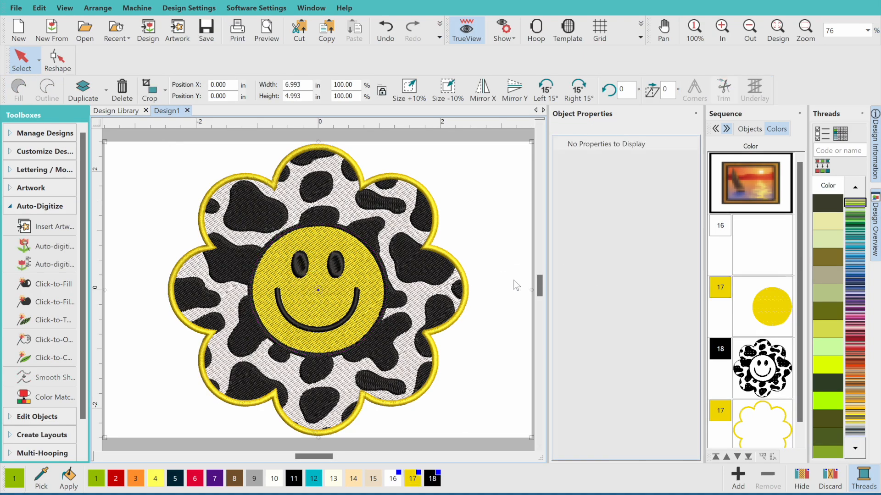
{"action": "key", "text": "ctrl+a"}
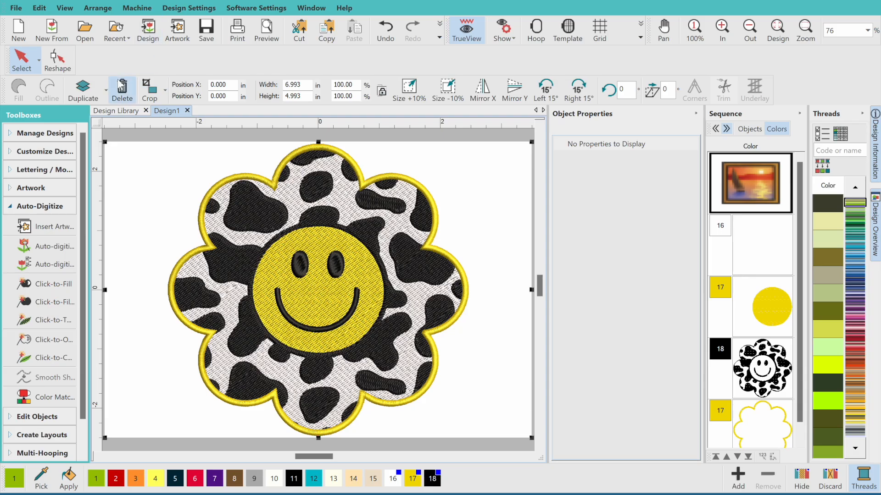
{"action": "left_click", "coordinate": [120, 98]}
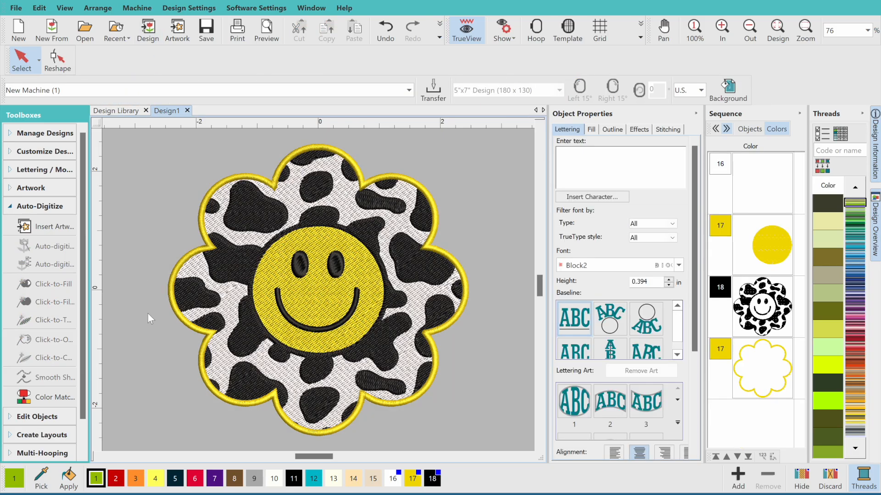
{"action": "left_click", "coordinate": [268, 33]}
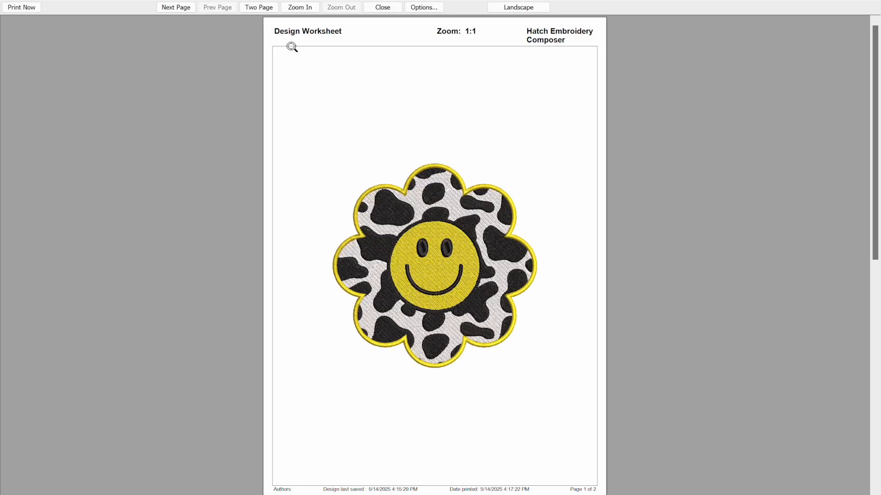
{"action": "left_click", "coordinate": [399, 205]}
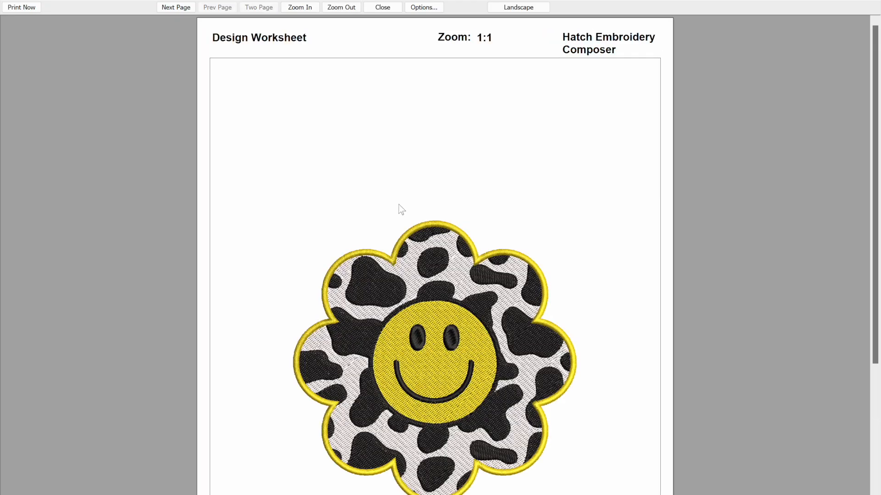
{"action": "scroll", "coordinate": [399, 207], "scroll_direction": "down", "scroll_amount": 4}
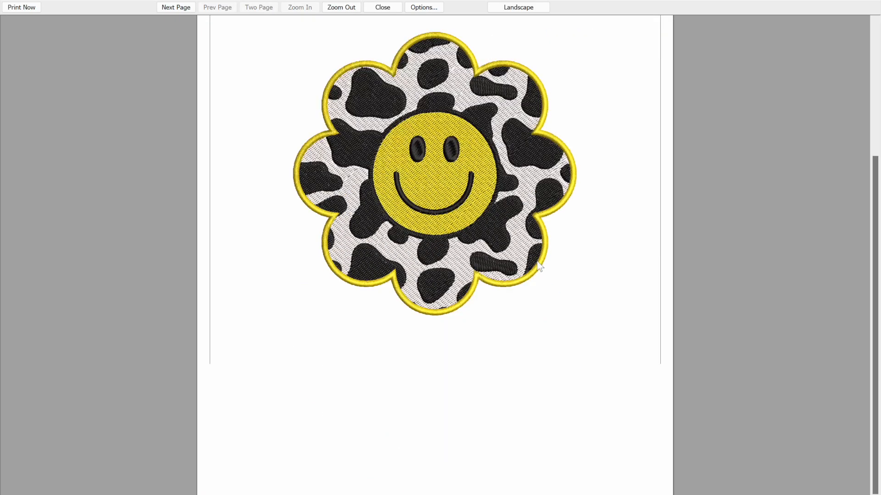
{"action": "left_click_drag", "start_coordinate": [876, 301], "coordinate": [875, 249]}
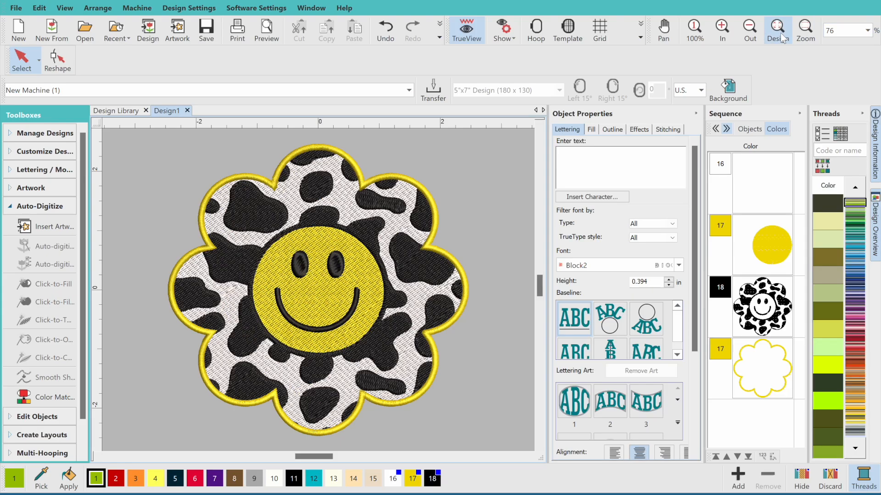
{"action": "left_click", "coordinate": [745, 35]}
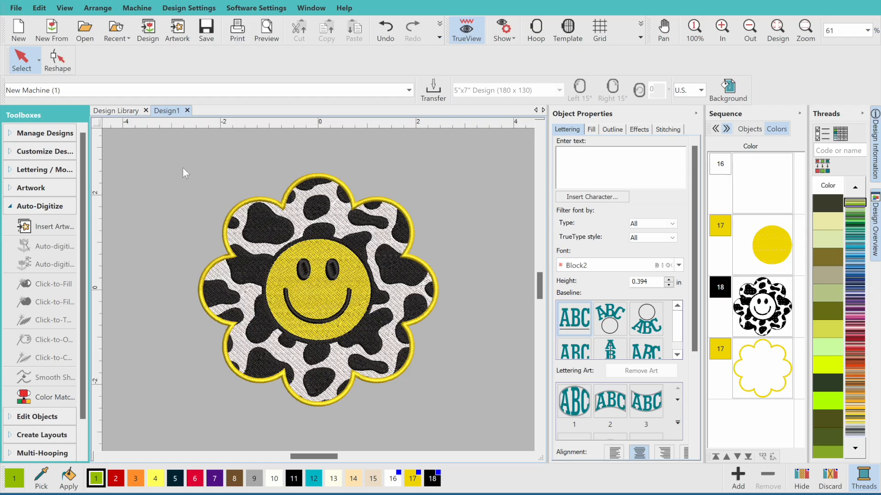
Select the whole flower design and set its width to 4.850 in
{"action": "left_click_drag", "start_coordinate": [177, 169], "coordinate": [472, 427]}
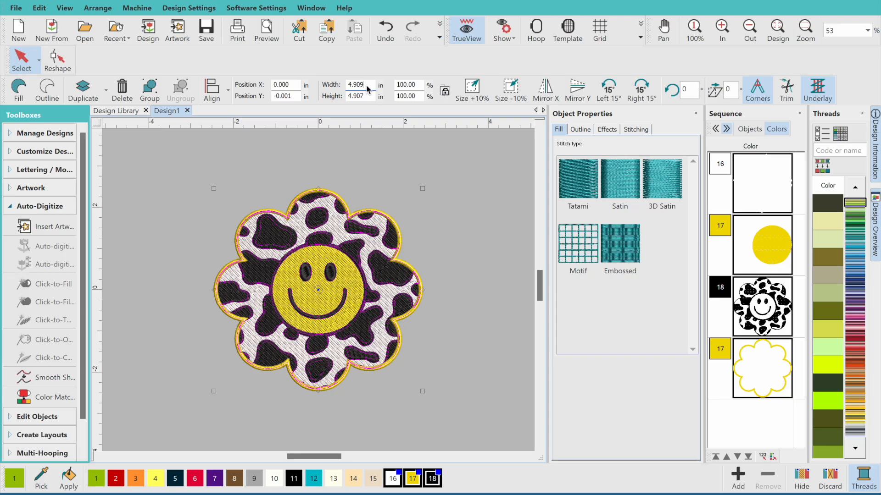
{"action": "key", "text": "BackSpace"}
{"action": "key", "text": "BackSpace"}
{"action": "key", "text": "BackSpace"}
{"action": "type", "text": "8"}
{"action": "key", "text": "Return"}
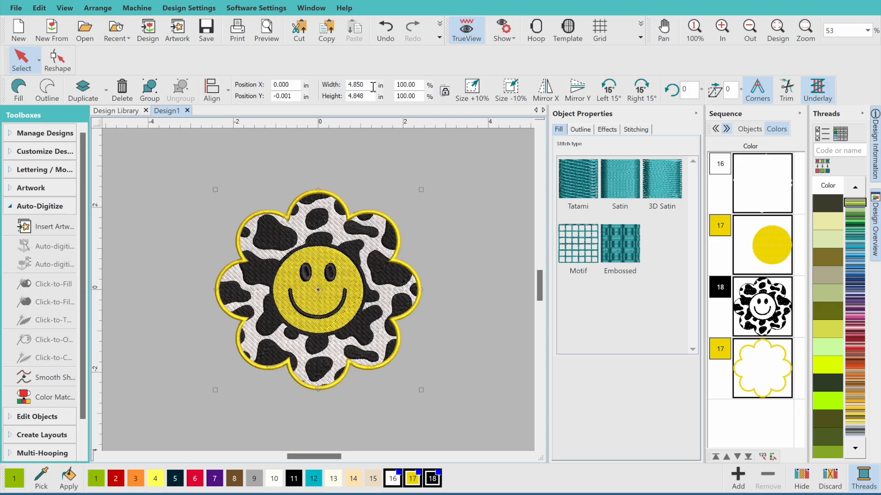
Try a 6.850 in height, then undo back to the 4.850 in size
{"action": "double_click", "coordinate": [365, 97]}
{"action": "type", "text": "6.850"}
{"action": "key", "text": "Return"}
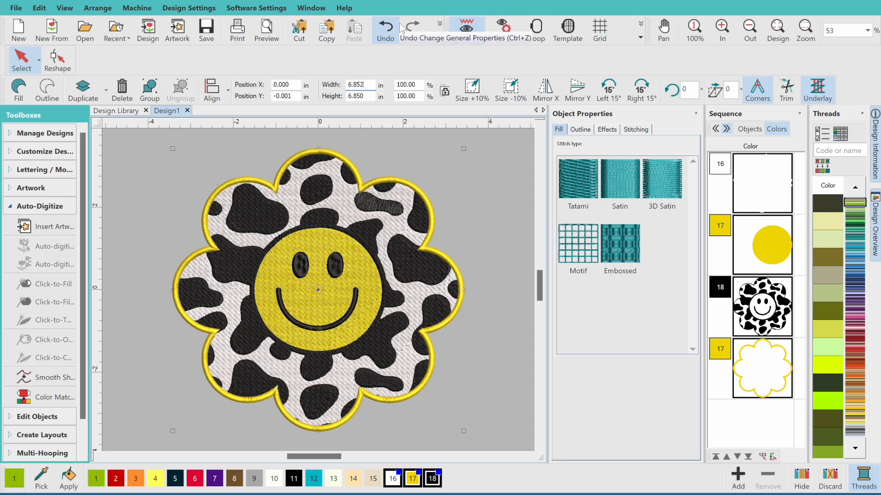
{"action": "left_click", "coordinate": [388, 33]}
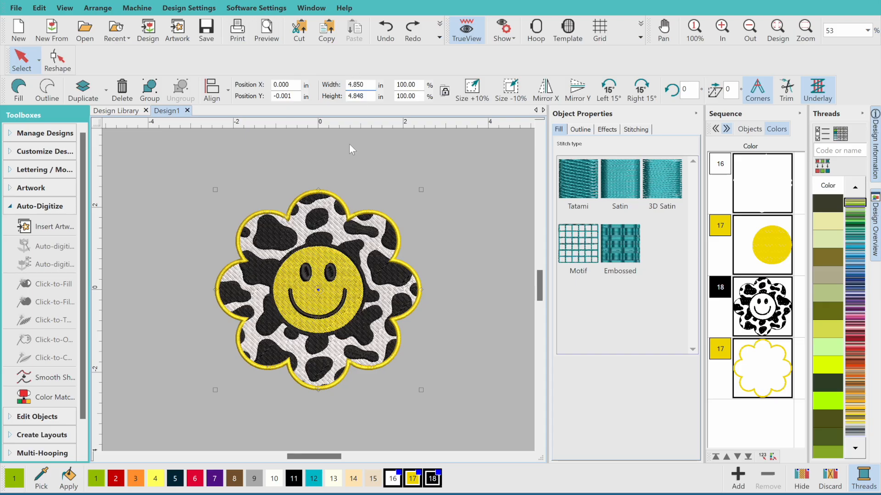
Save the design as cowsmileyflower.EMB
{"action": "left_click", "coordinate": [29, 206]}
{"action": "left_click", "coordinate": [41, 278]}
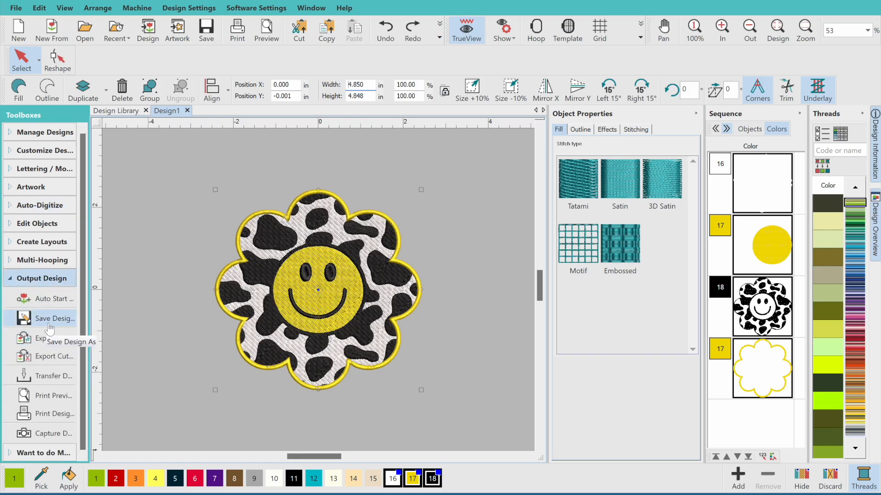
{"action": "left_click", "coordinate": [49, 324]}
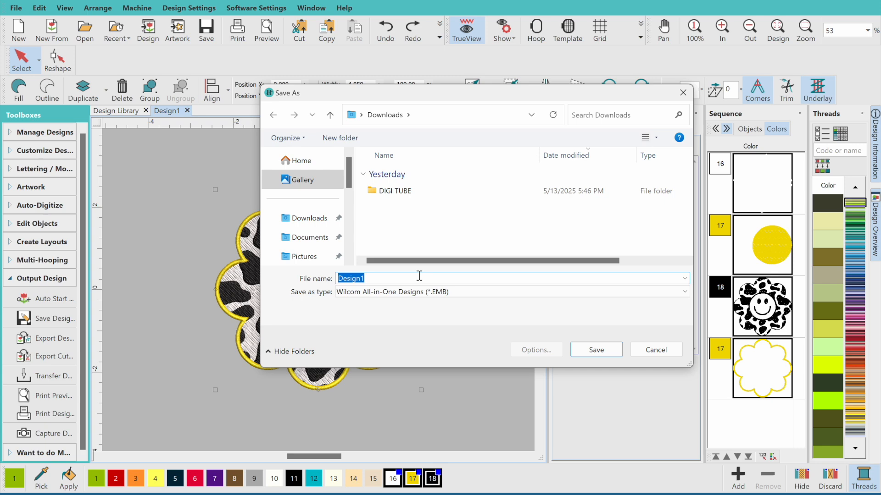
{"action": "type", "text": "cowsmileyflower"}
{"action": "double_click", "coordinate": [414, 278]}
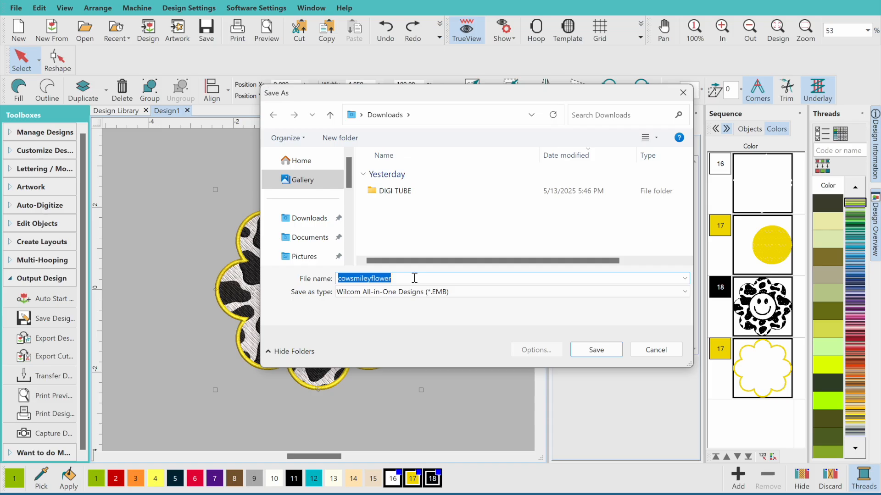
{"action": "key", "text": "Return"}
Export the design to Downloads as the PES file cowsmileyflower5x7
{"action": "left_click", "coordinate": [54, 340]}
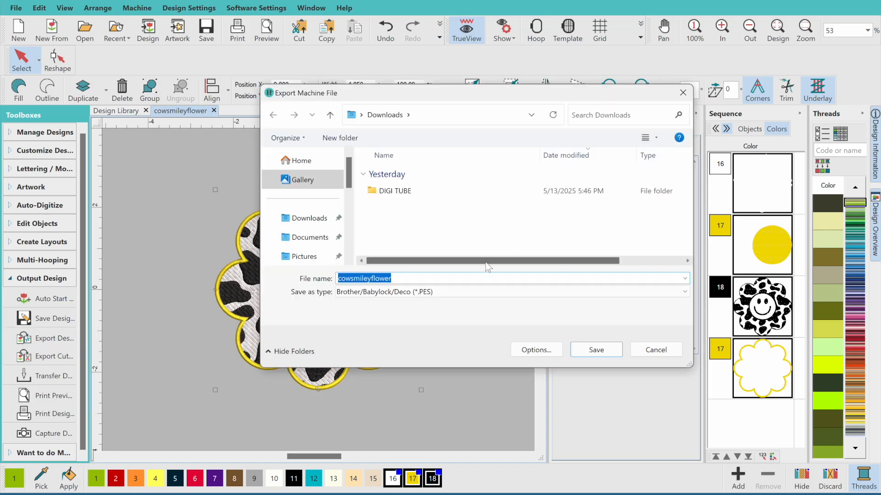
{"action": "left_click", "coordinate": [465, 280]}
{"action": "type", "text": "5x7"}
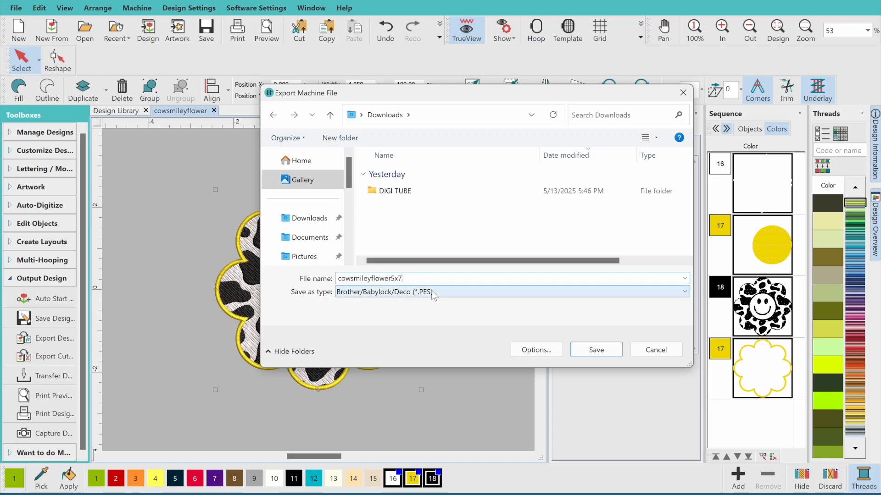
{"action": "left_click", "coordinate": [598, 356]}
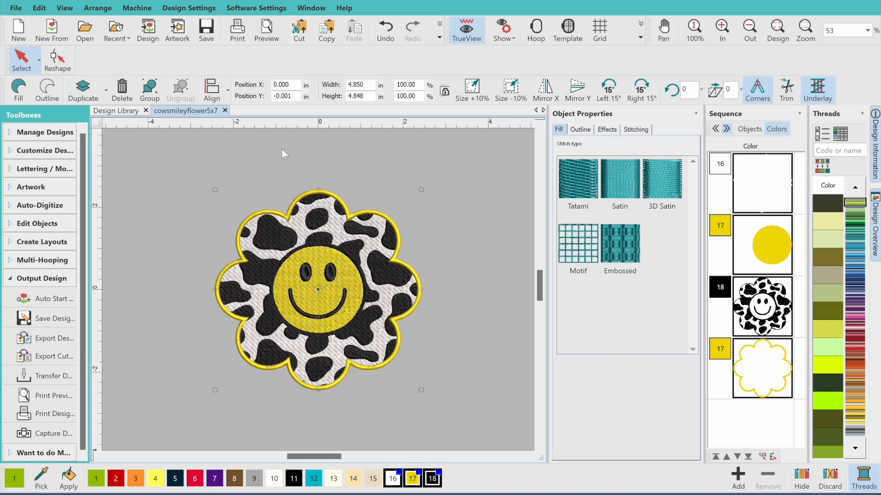
Resize the whole flower design to a width of 3.850 in
{"action": "left_click", "coordinate": [435, 188]}
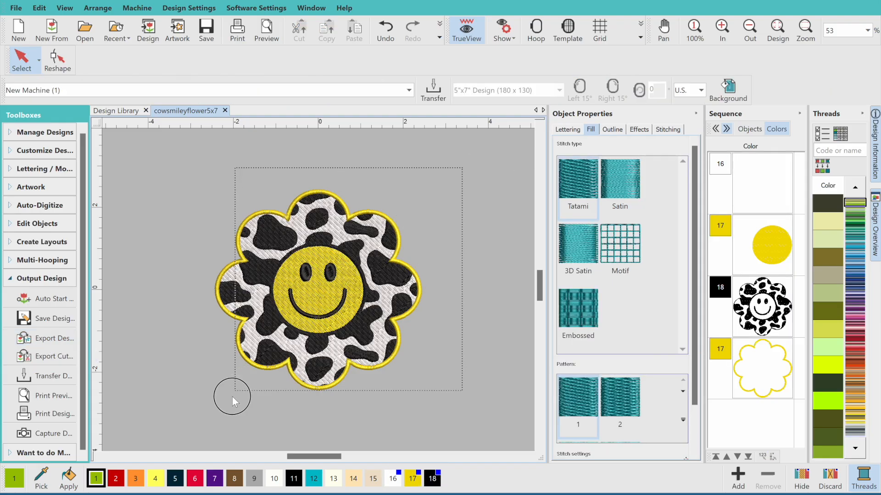
{"action": "key", "text": "ctrl+a"}
{"action": "left_click", "coordinate": [369, 84]}
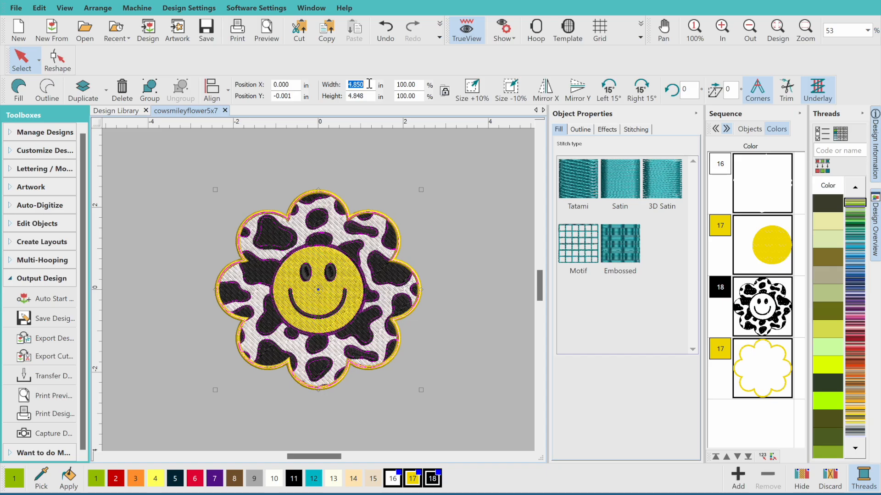
{"action": "type", "text": "3.850"}
{"action": "key", "text": "Return"}
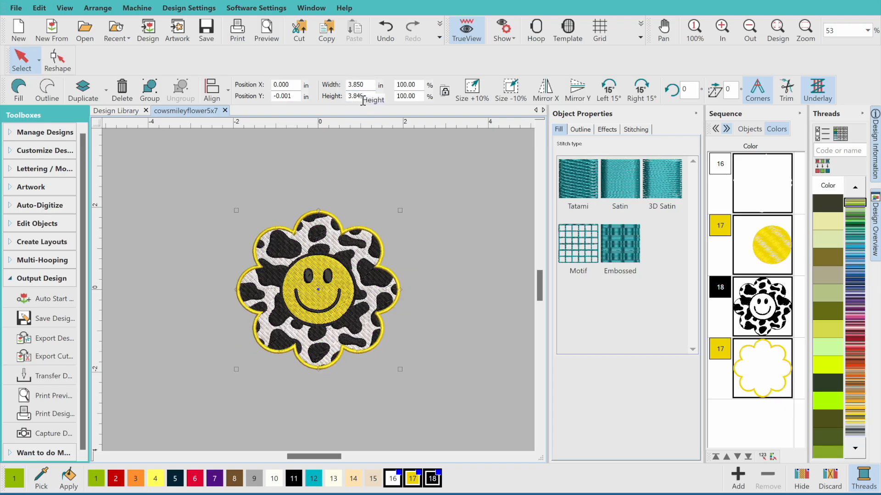
{"action": "left_click", "coordinate": [784, 32]}
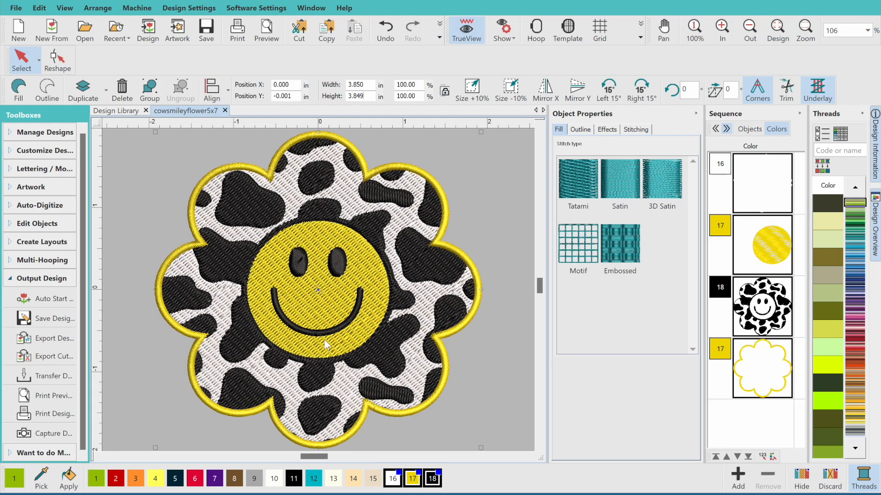
Export the design to Downloads as the PES file cowsmileyflower4x4
{"action": "left_click", "coordinate": [59, 340]}
{"action": "left_click", "coordinate": [420, 277]}
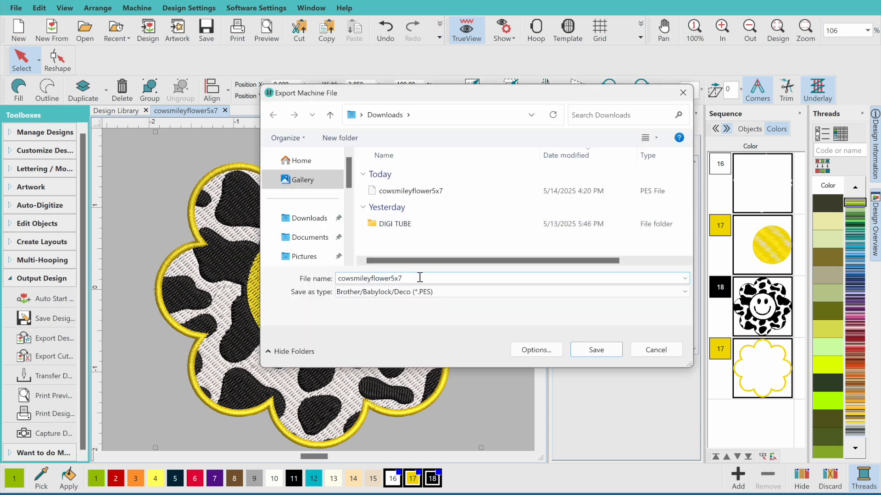
{"action": "key", "text": "BackSpace"}
{"action": "key", "text": "BackSpace"}
{"action": "key", "text": "BackSpace"}
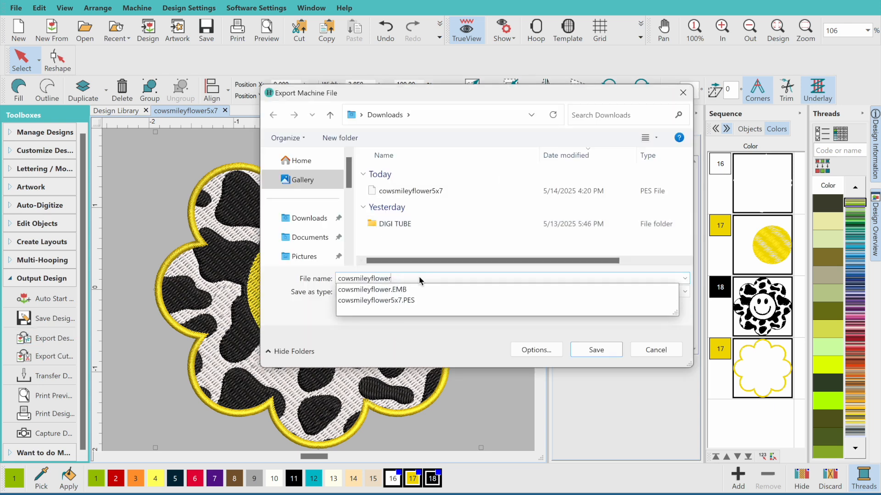
{"action": "type", "text": "4x4"}
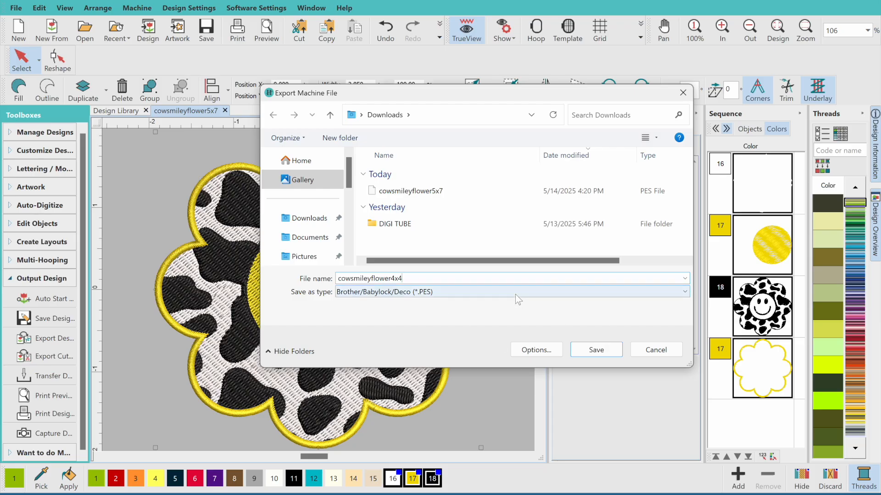
{"action": "left_click", "coordinate": [595, 350]}
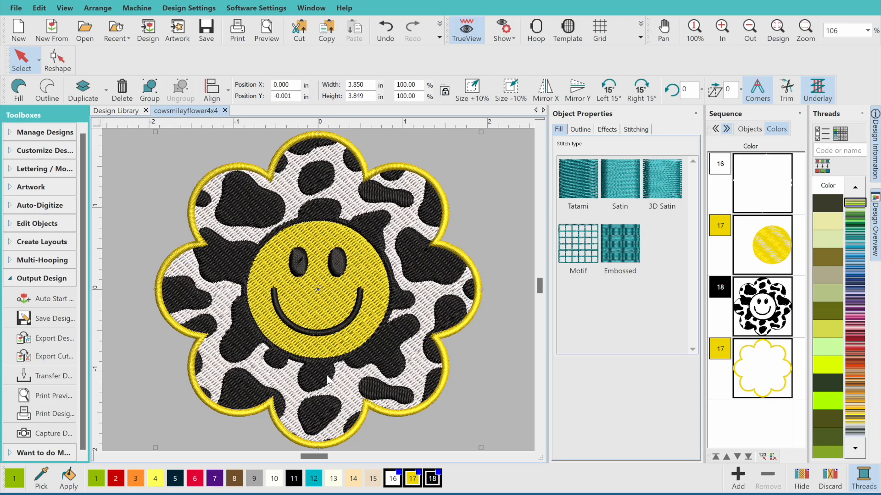
Group both PES files into a new Downloads folder named cowsmileyflower, then reopen Hatch's Design Library
{"action": "left_click", "coordinate": [115, 491]}
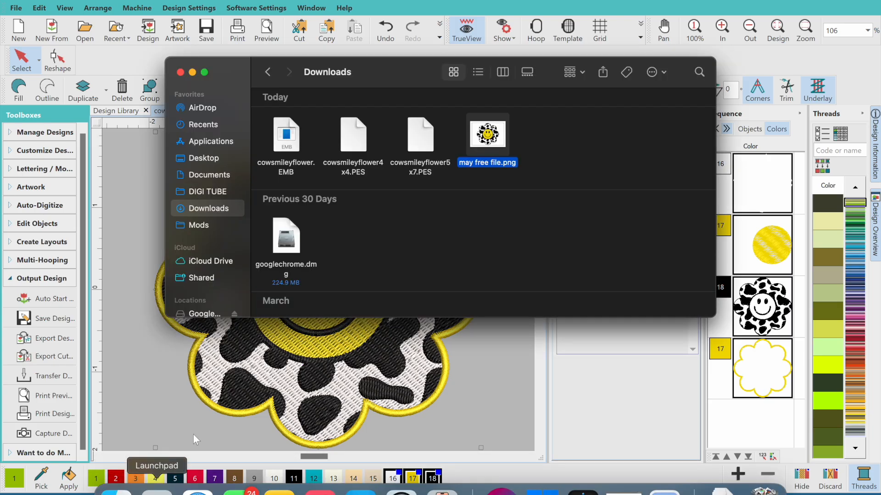
{"action": "left_click_drag", "start_coordinate": [450, 147], "coordinate": [350, 148]}
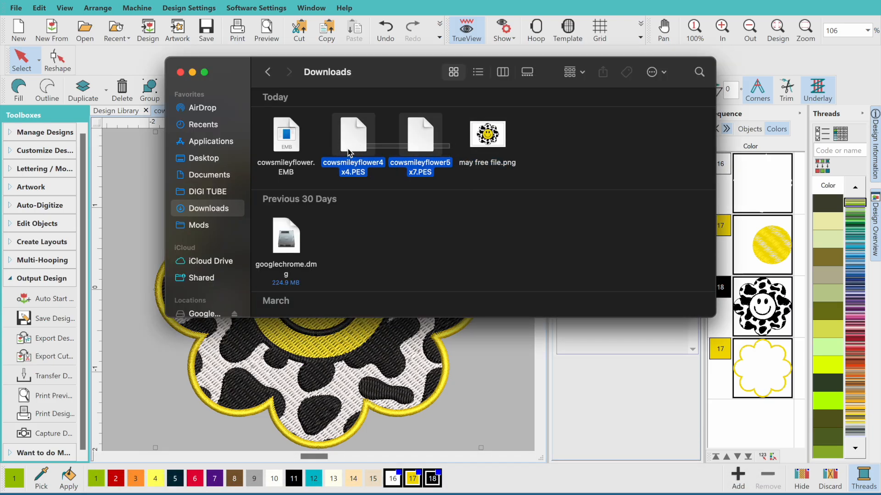
{"action": "right_click", "coordinate": [350, 148]}
{"action": "left_click", "coordinate": [384, 155]}
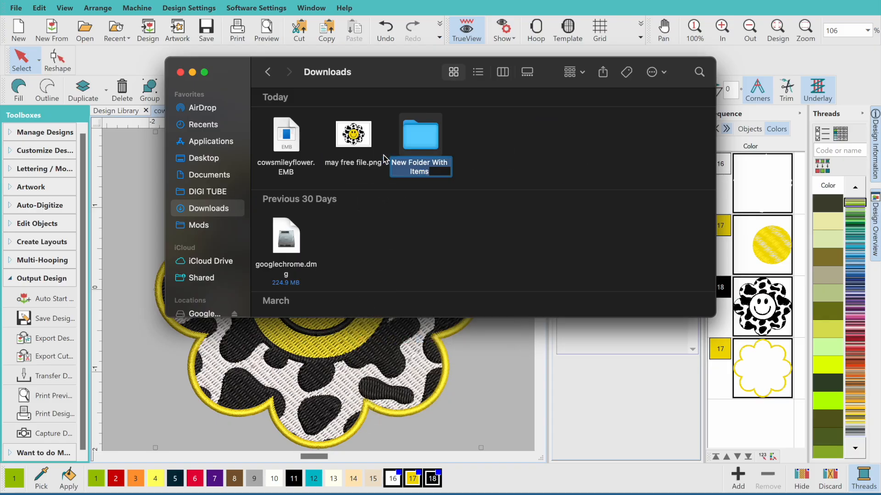
{"action": "type", "text": "cowsmileyflower"}
{"action": "key", "text": "Return"}
{"action": "left_click", "coordinate": [113, 114]}
{"action": "left_click", "coordinate": [113, 114]}
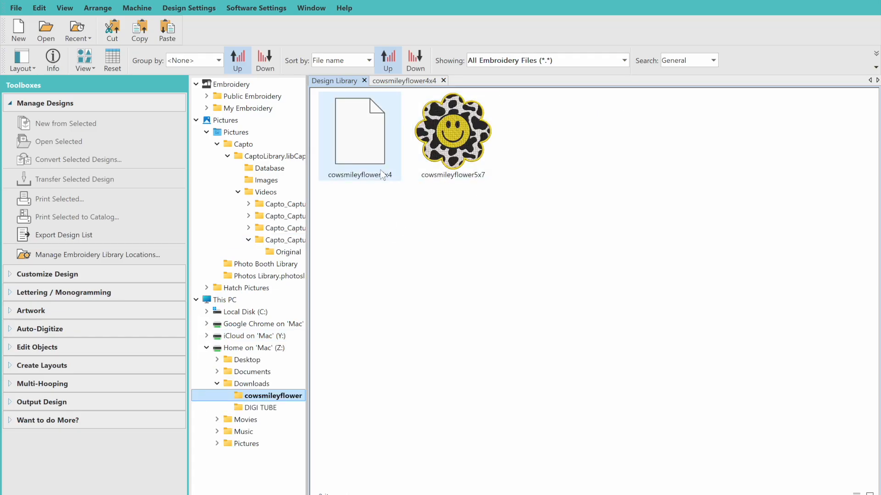
Set up conversion of both flower designs with Downloads\cowsmileyflower as the destination
{"action": "left_click_drag", "start_coordinate": [465, 192], "coordinate": [337, 125]}
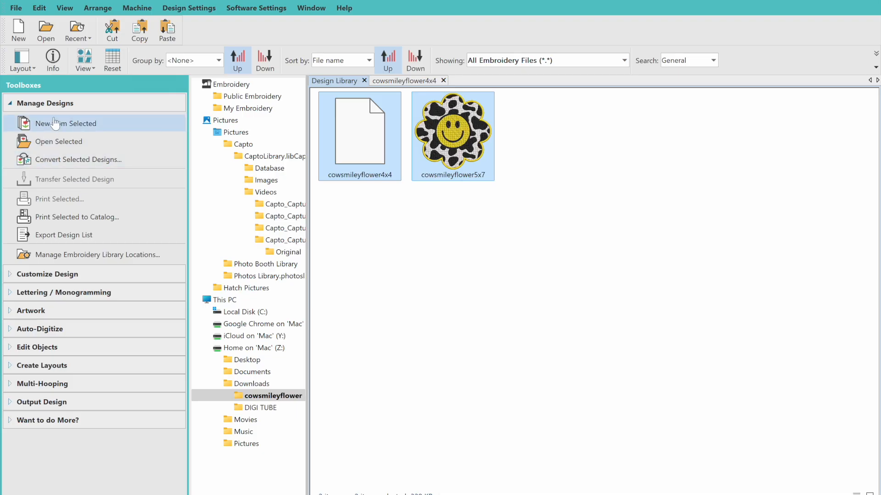
{"action": "left_click", "coordinate": [54, 161]}
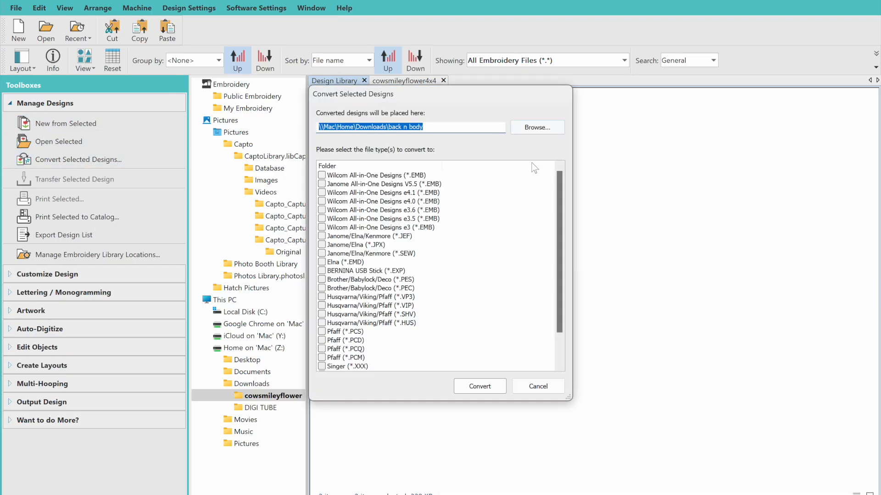
{"action": "left_click", "coordinate": [540, 132]}
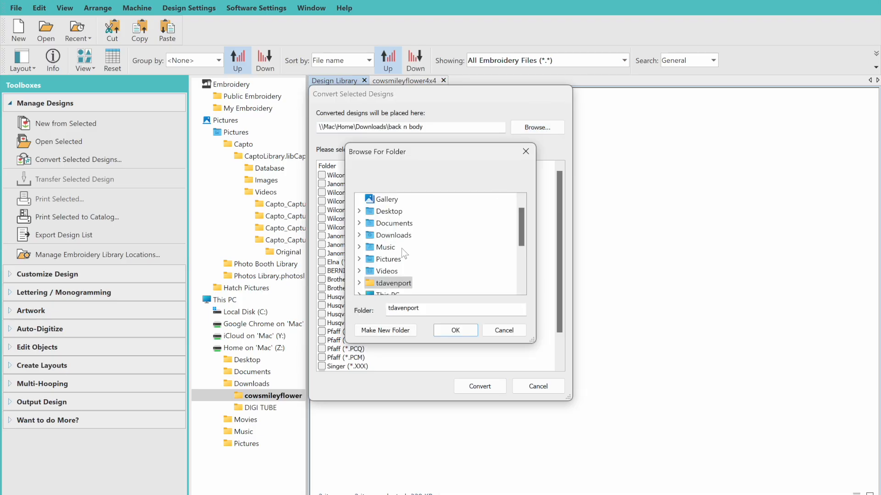
{"action": "left_click", "coordinate": [359, 236]}
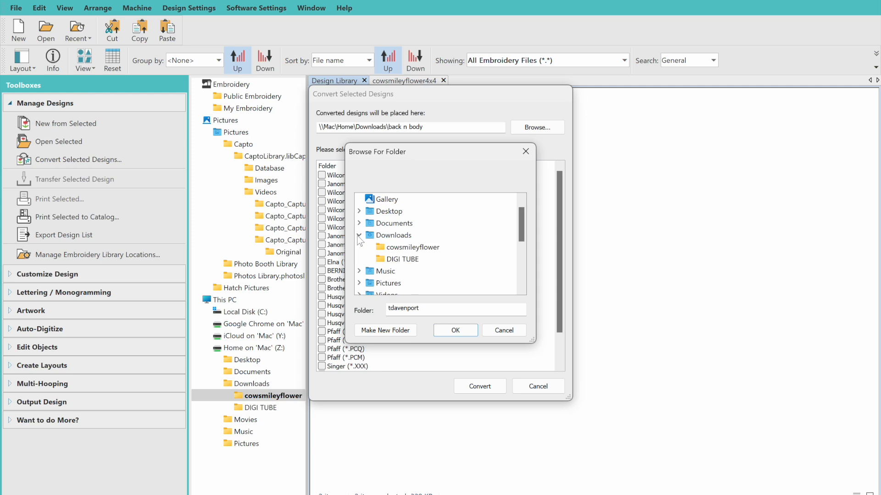
{"action": "left_click", "coordinate": [393, 250]}
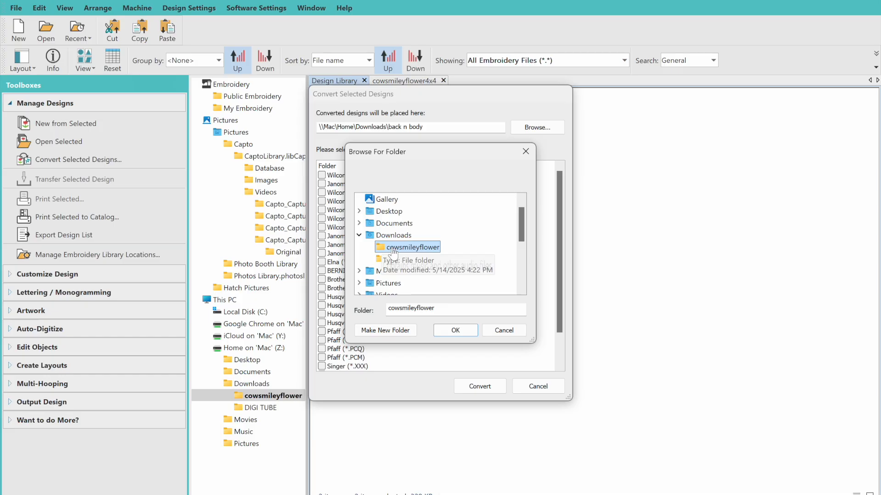
{"action": "left_click", "coordinate": [449, 328]}
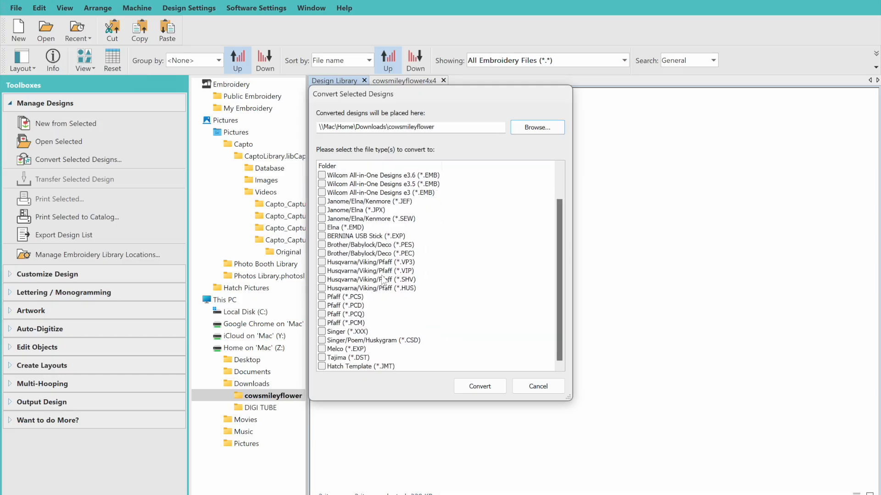
Convert both designs to Janome JEF, Husqvarna VP3 and Tajima DST formats
{"action": "left_click", "coordinate": [323, 201]}
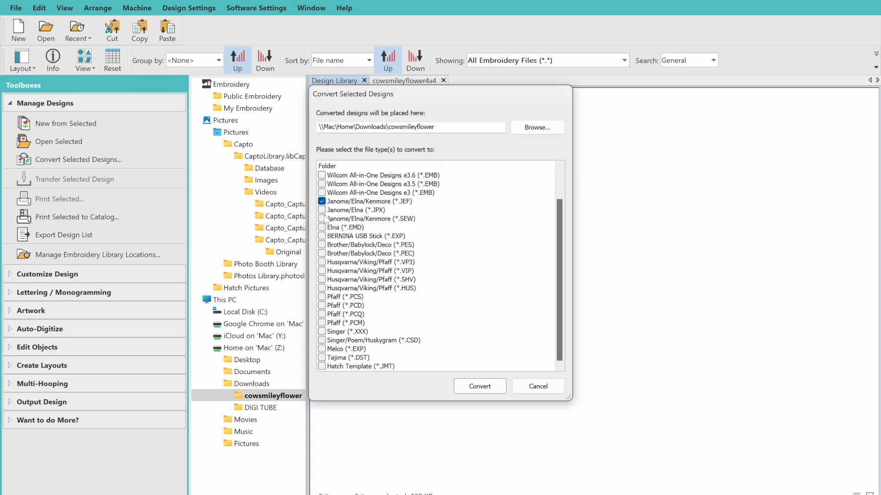
{"action": "left_click", "coordinate": [322, 261]}
{"action": "left_click", "coordinate": [322, 357]}
{"action": "left_click", "coordinate": [480, 386]}
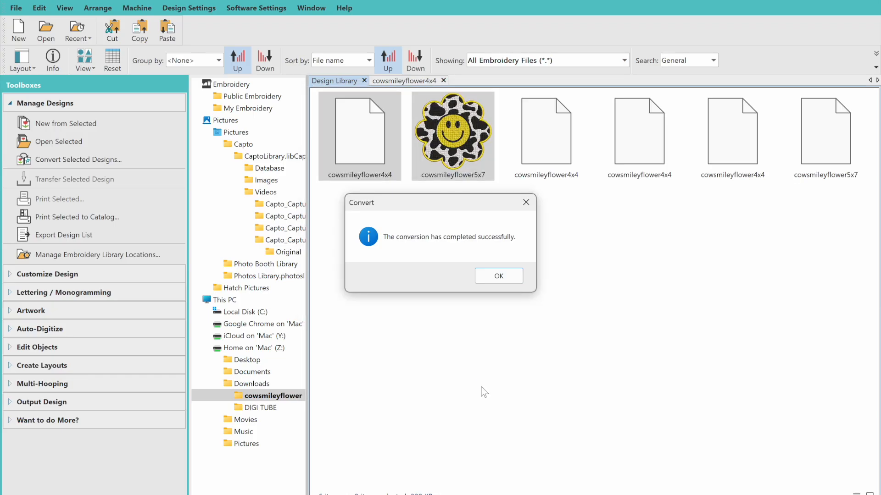
{"action": "left_click", "coordinate": [508, 279]}
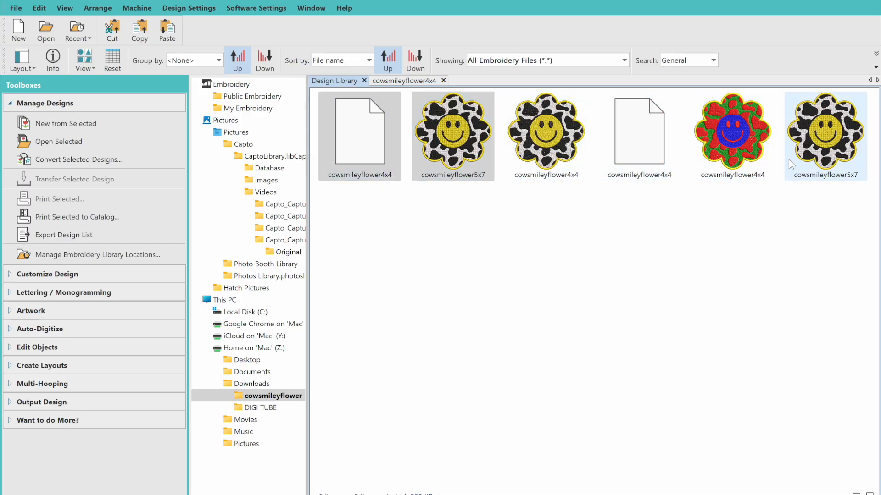
Compress the cowsmileyflower folder in Downloads into cowsmileyflower.zip and select it
{"action": "key", "text": "ctrl+Up"}
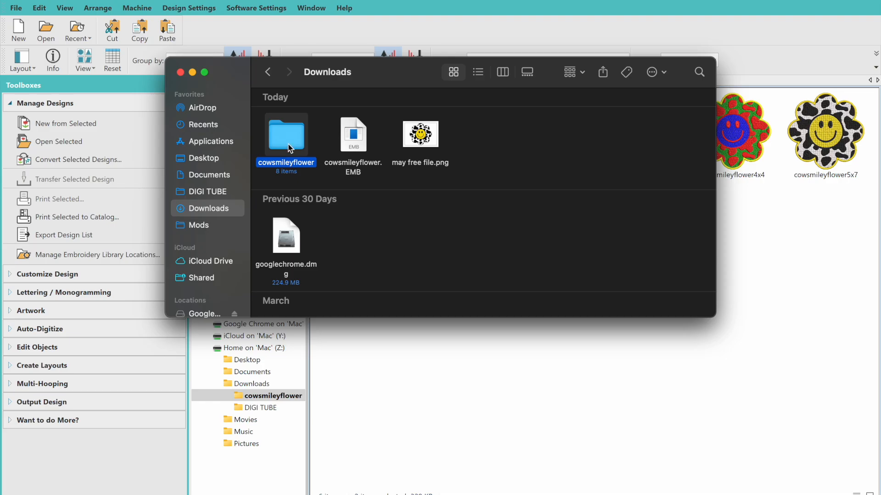
{"action": "right_click", "coordinate": [289, 147]}
{"action": "left_click", "coordinate": [319, 217]}
{"action": "scroll", "coordinate": [319, 218], "scroll_direction": "up", "scroll_amount": 10}
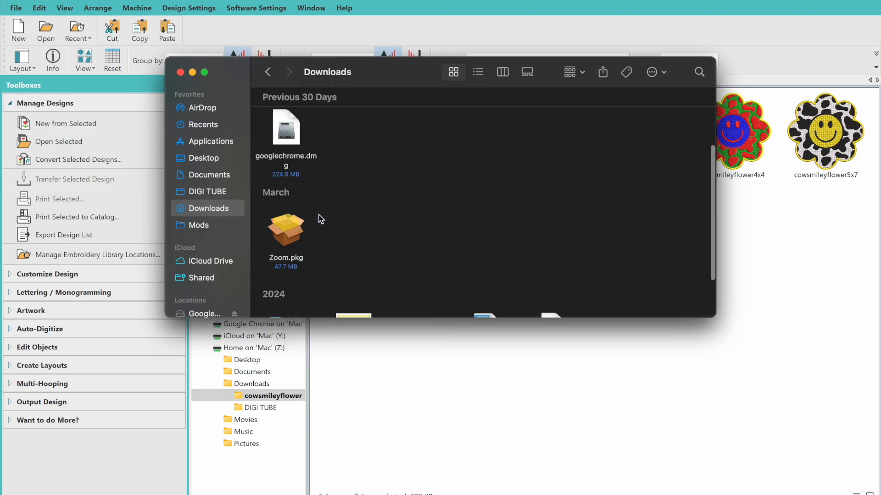
{"action": "left_click", "coordinate": [421, 144]}
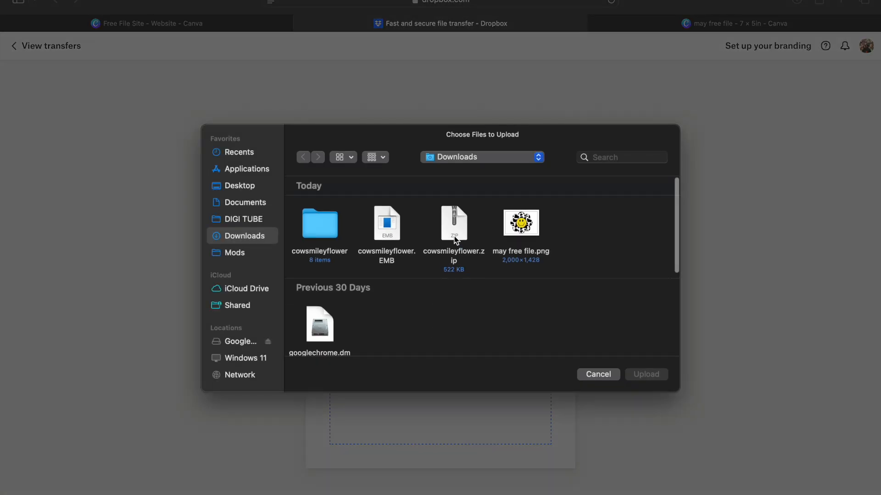
Upload cowsmileyflower.zip and create a transfer expiring 6/1/2025 with no password
{"action": "double_click", "coordinate": [454, 239]}
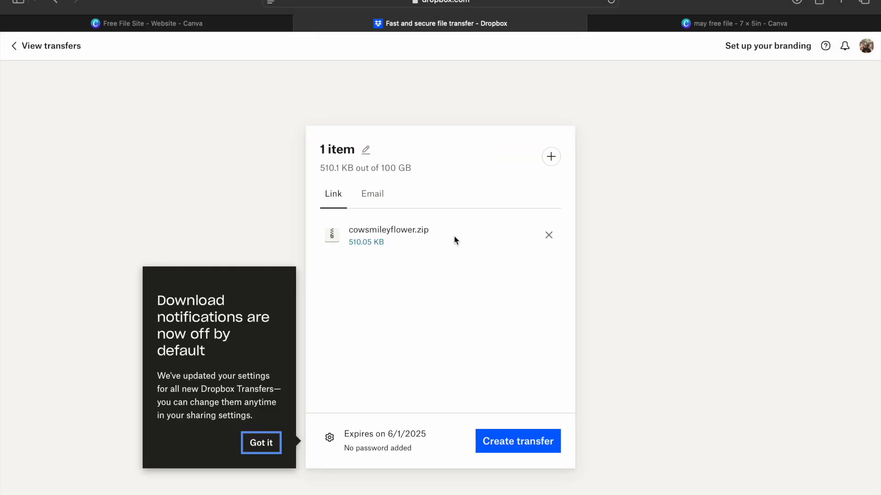
{"action": "left_click", "coordinate": [411, 436]}
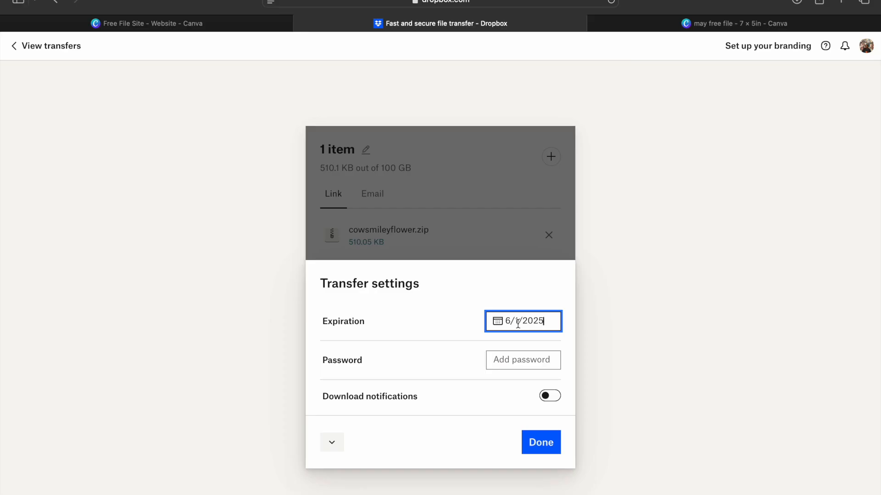
{"action": "left_click", "coordinate": [534, 360]}
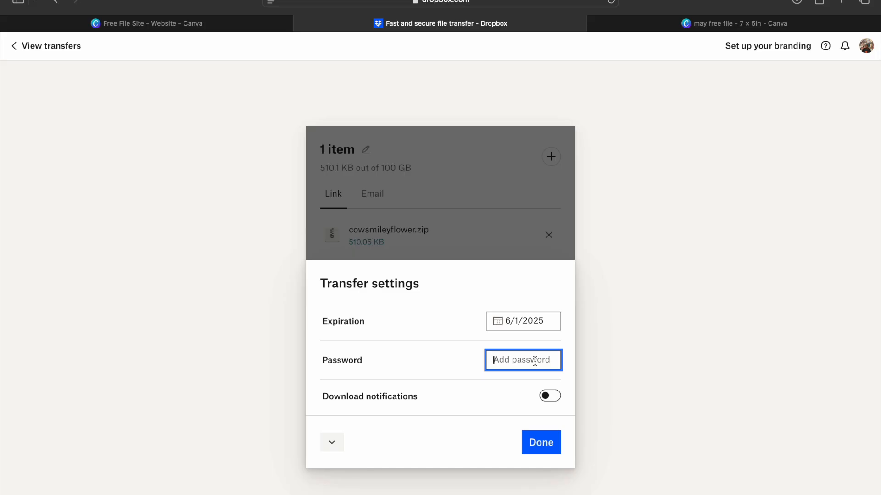
{"action": "left_click", "coordinate": [540, 441]}
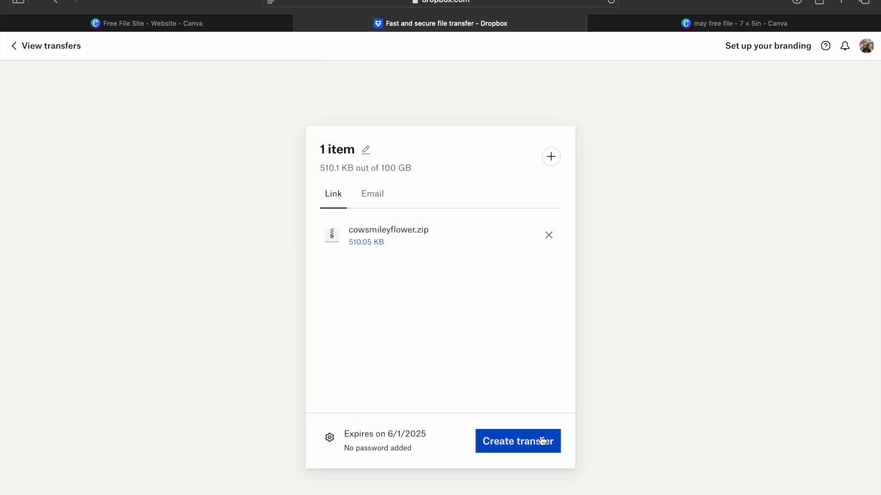
{"action": "left_click", "coordinate": [542, 441]}
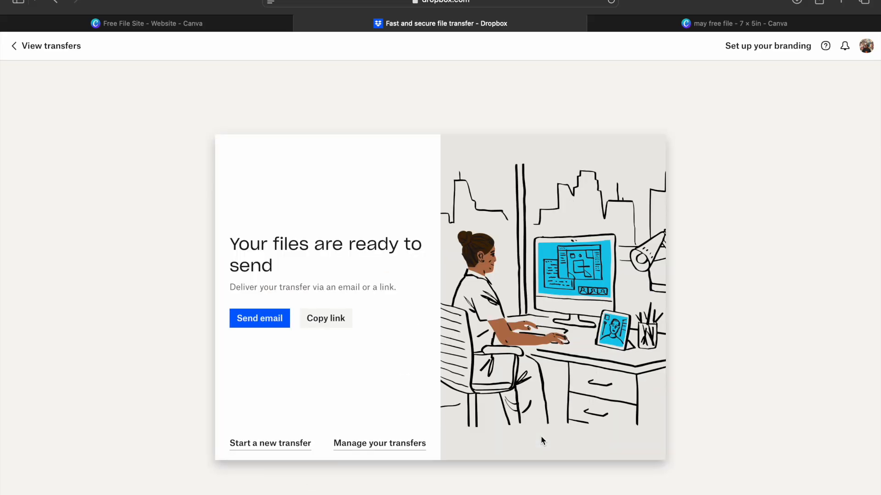
Copy the share link and submit a 5 rating with feedback 'I use dropbox transfer every single month!'
{"action": "left_click", "coordinate": [327, 320]}
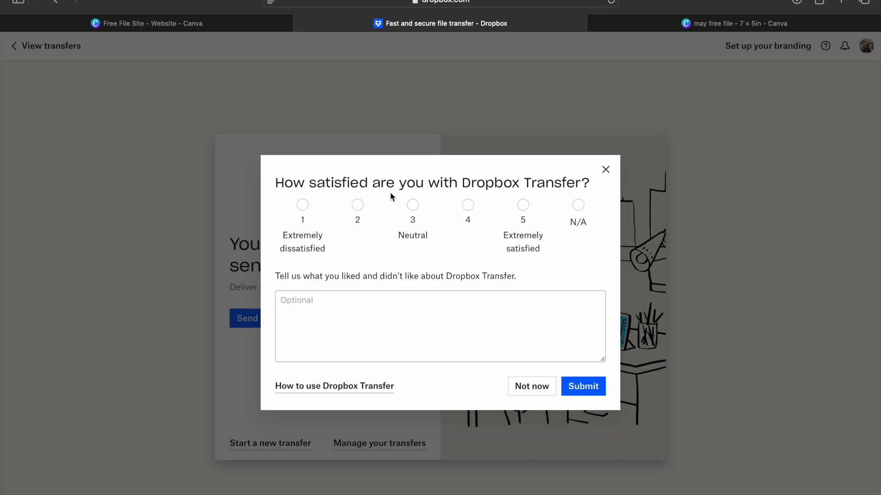
{"action": "left_click", "coordinate": [523, 205]}
{"action": "left_click", "coordinate": [459, 316]}
{"action": "type", "text": "I"}
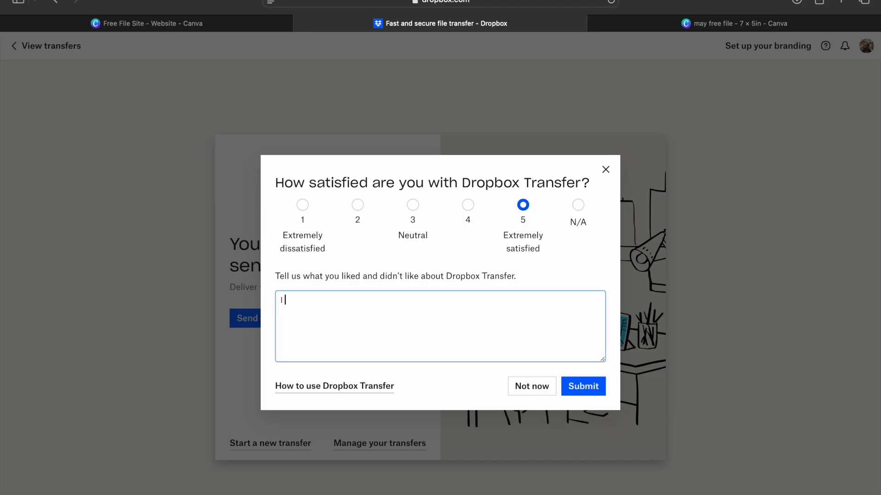
{"action": "type", "text": " use dropbox transfer e"}
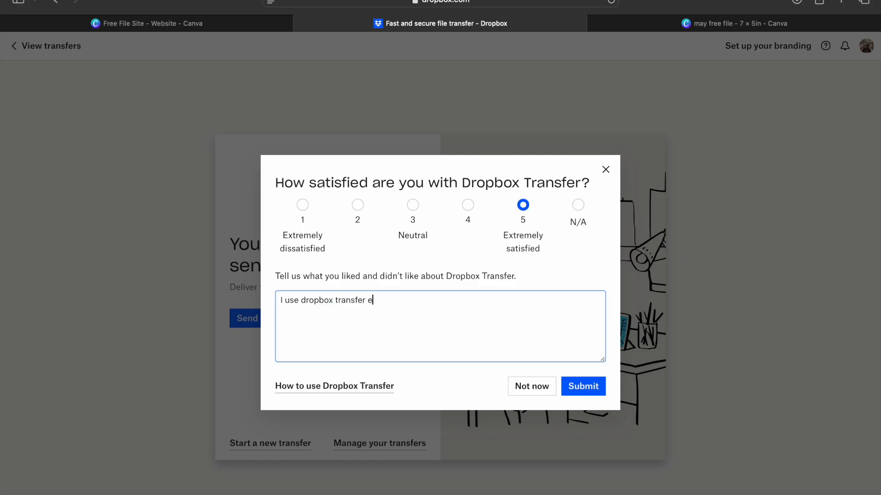
{"action": "type", "text": "very single month!"}
{"action": "left_click", "coordinate": [584, 386]}
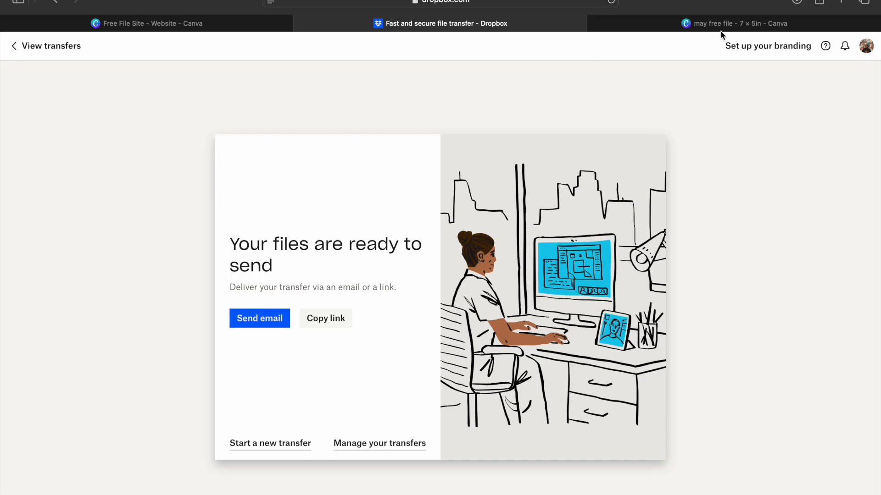
In the Free File Site design, replace the FREE FILE button's link with the new Dropbox transfer link
{"action": "left_click", "coordinate": [729, 23]}
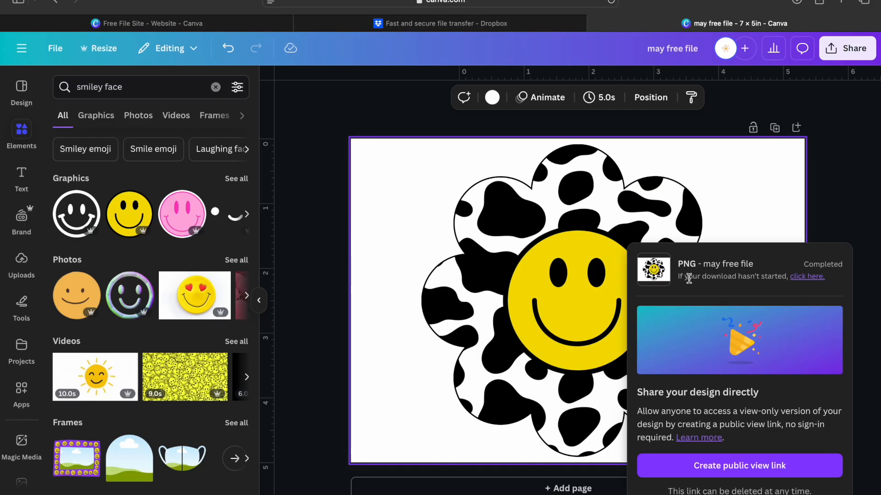
{"action": "left_click", "coordinate": [236, 26]}
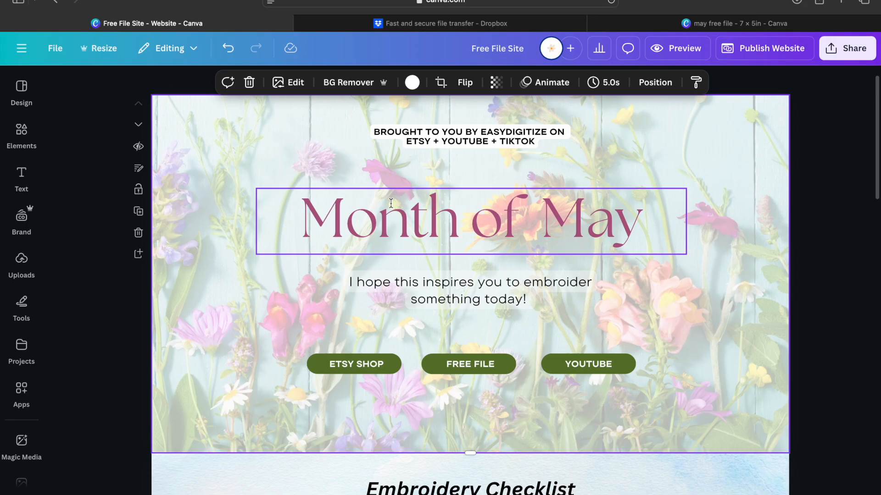
{"action": "left_click", "coordinate": [490, 365]}
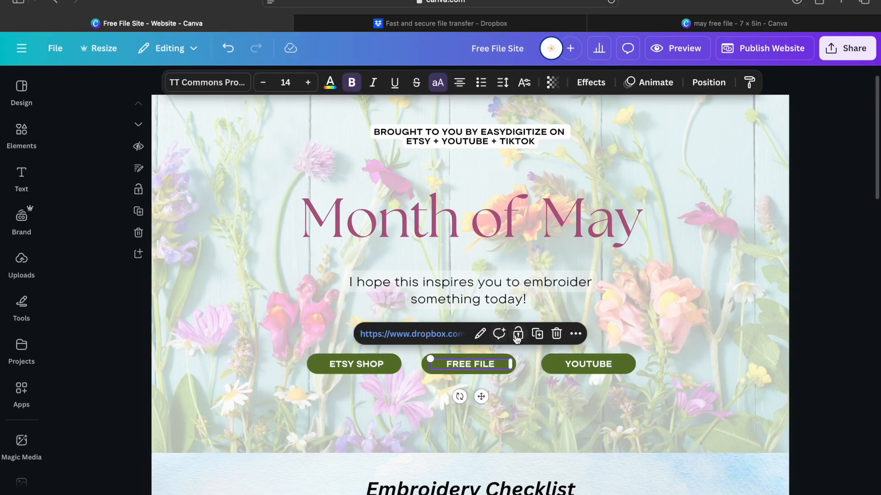
{"action": "left_click", "coordinate": [486, 335]}
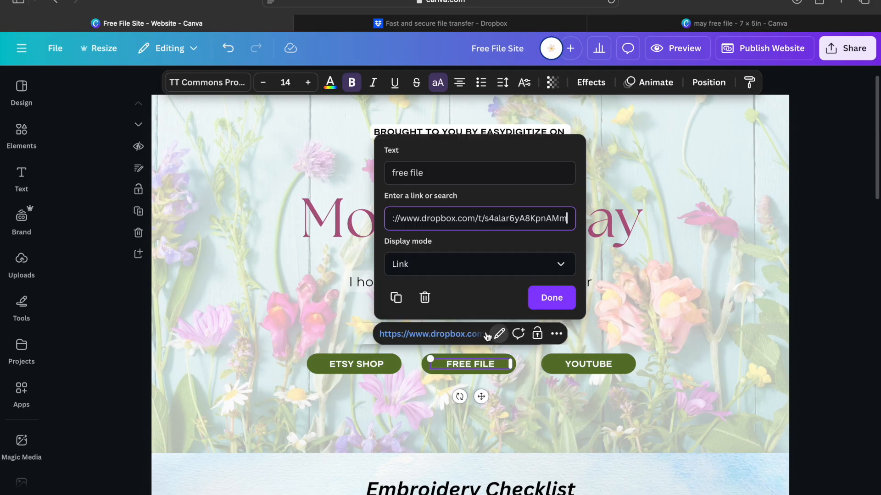
{"action": "double_click", "coordinate": [518, 220]}
{"action": "triple_click", "coordinate": [517, 220]}
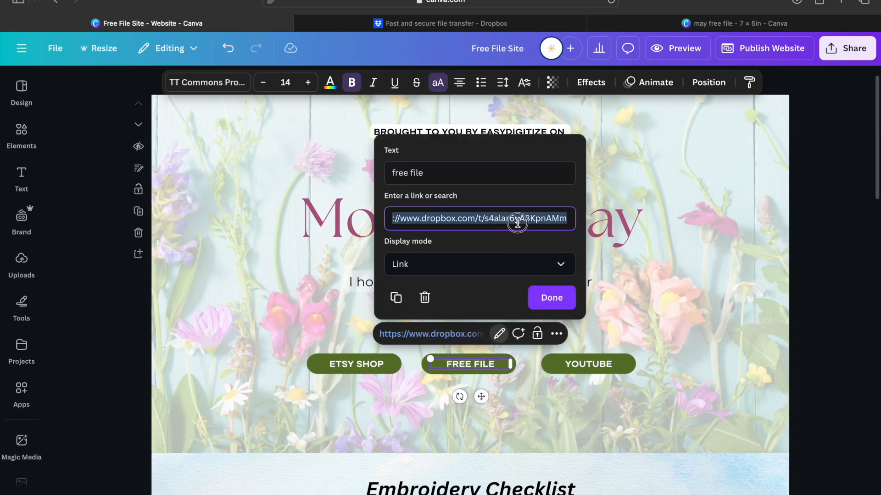
{"action": "key", "text": "BackSpace"}
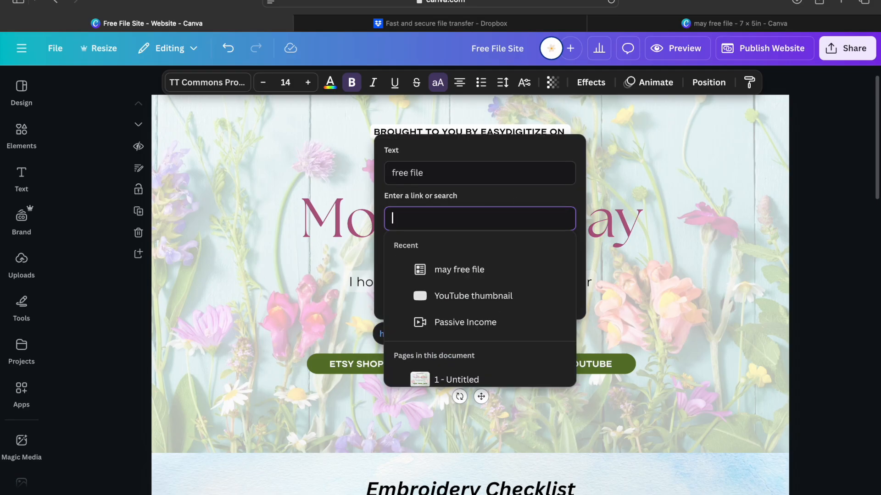
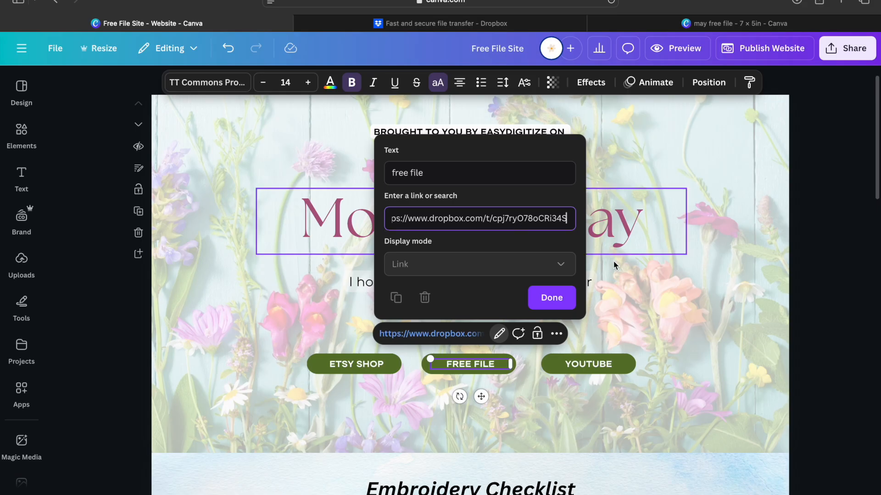
{"action": "left_click", "coordinate": [564, 299]}
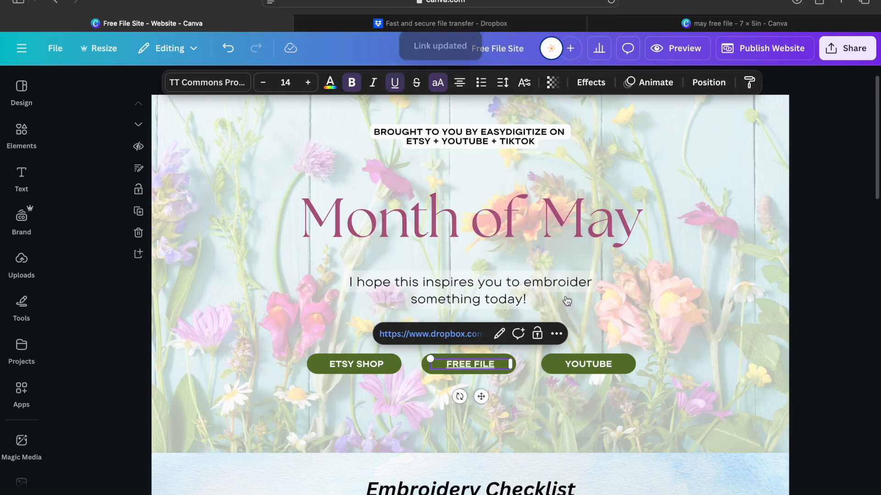
Remove the underline from the FREE FILE button text
{"action": "left_click", "coordinate": [508, 368]}
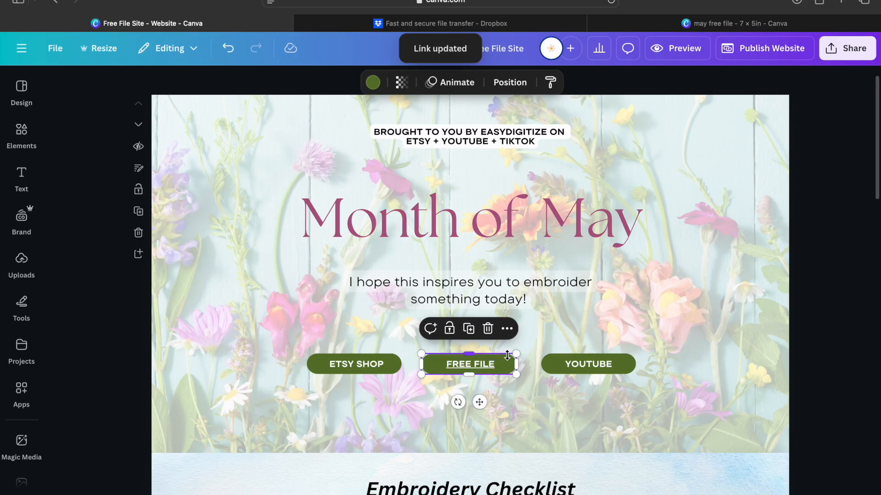
{"action": "left_click", "coordinate": [488, 364]}
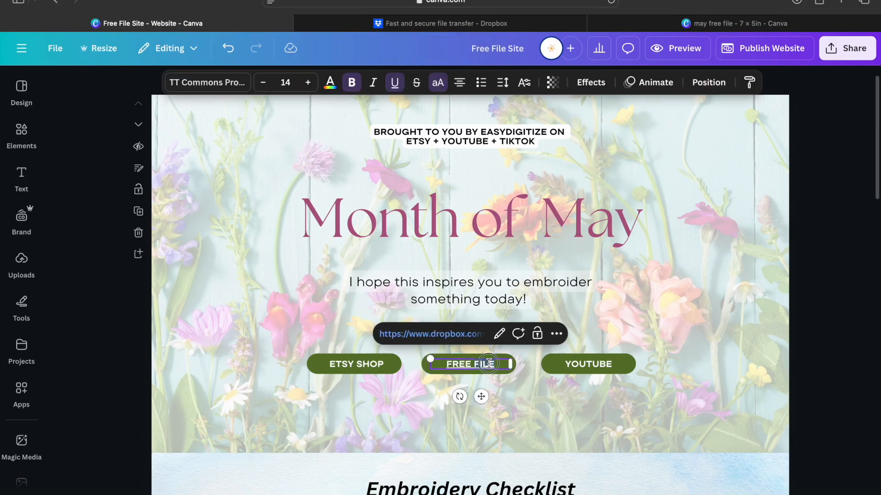
{"action": "left_click", "coordinate": [395, 84]}
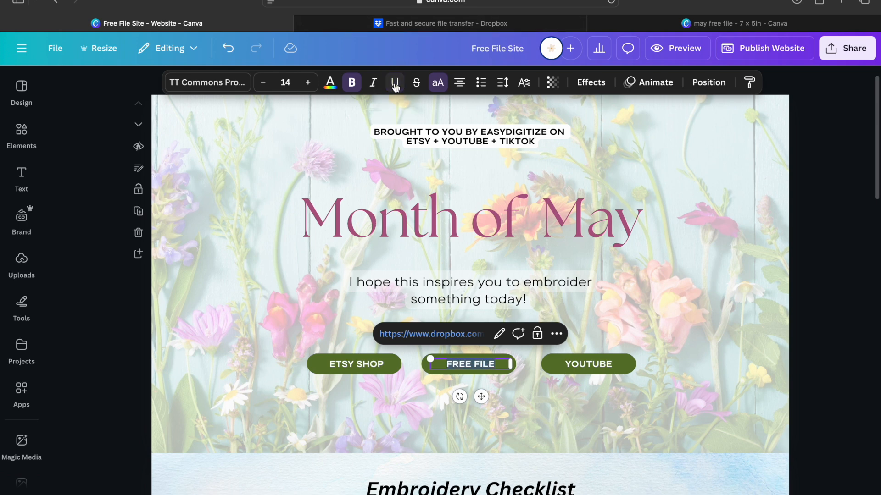
{"action": "left_click", "coordinate": [447, 392]}
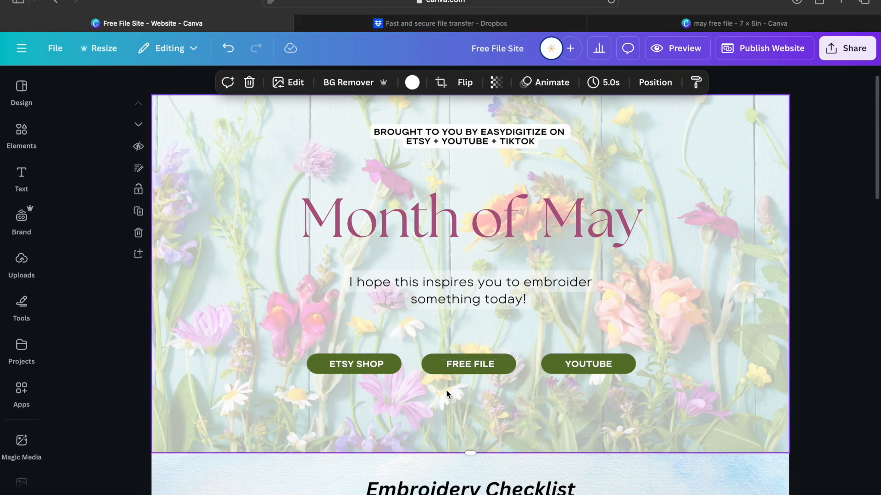
Republish the Month of May Free File Site and view the live page in a new tab
{"action": "left_click", "coordinate": [785, 58]}
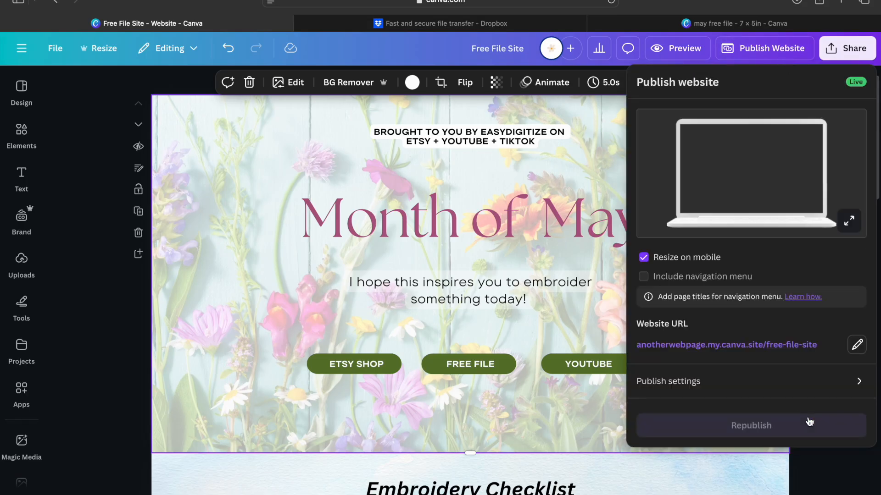
{"action": "left_click", "coordinate": [797, 436]}
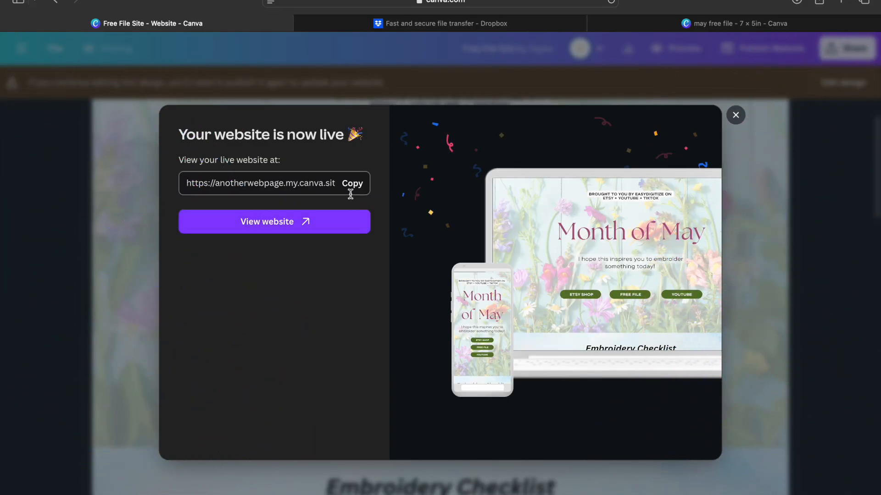
{"action": "left_click", "coordinate": [335, 227]}
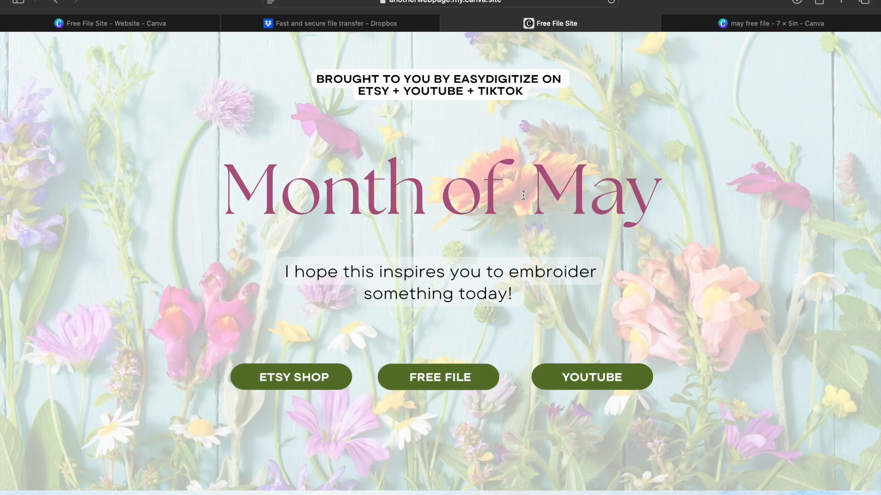
On the live site's Embroidery Checklist, open the '505 adhesive spray' Amazon link
{"action": "scroll", "coordinate": [608, 319], "scroll_direction": "down", "scroll_amount": 2}
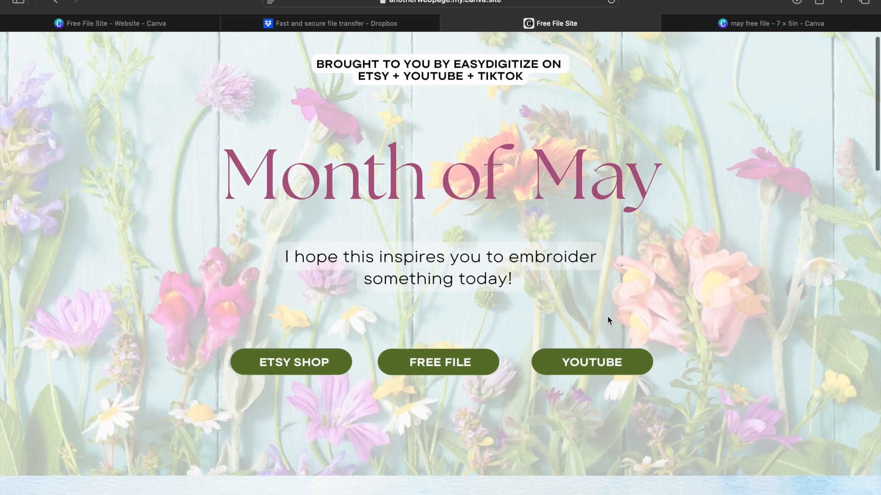
{"action": "scroll", "coordinate": [609, 319], "scroll_direction": "down", "scroll_amount": 6}
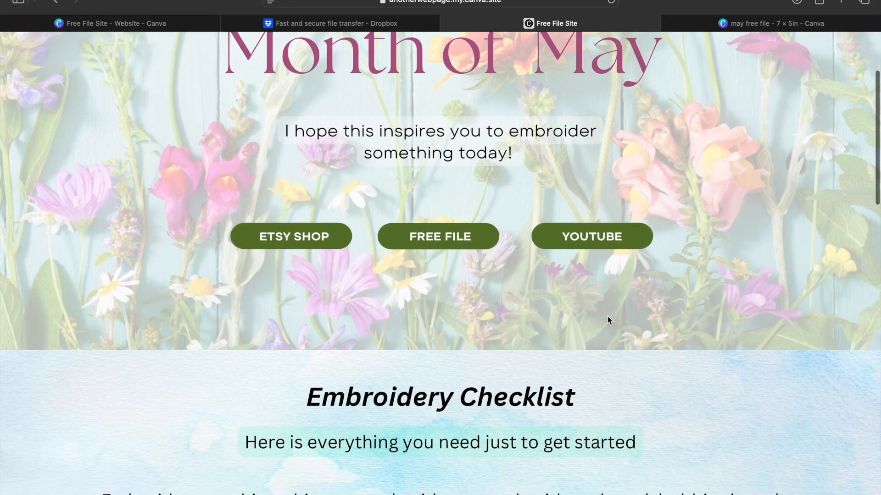
{"action": "scroll", "coordinate": [607, 315], "scroll_direction": "down", "scroll_amount": 4}
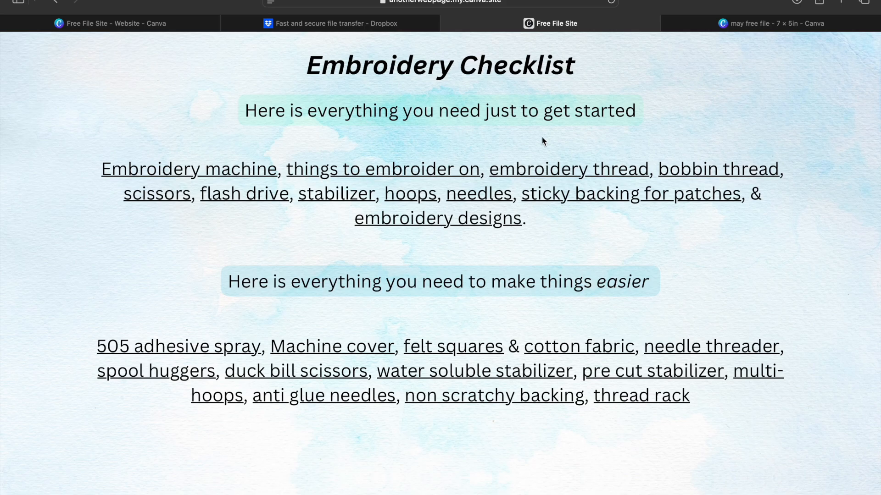
{"action": "scroll", "coordinate": [336, 300], "scroll_direction": "down", "scroll_amount": 2}
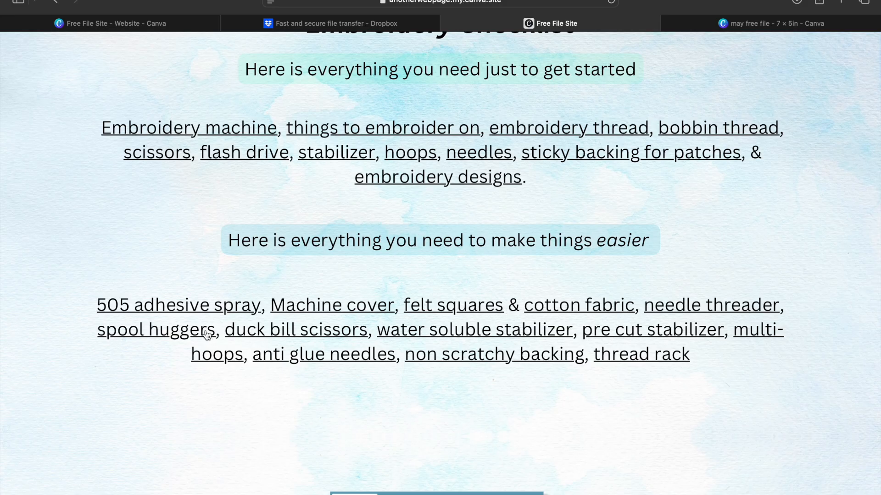
{"action": "left_click", "coordinate": [192, 317]}
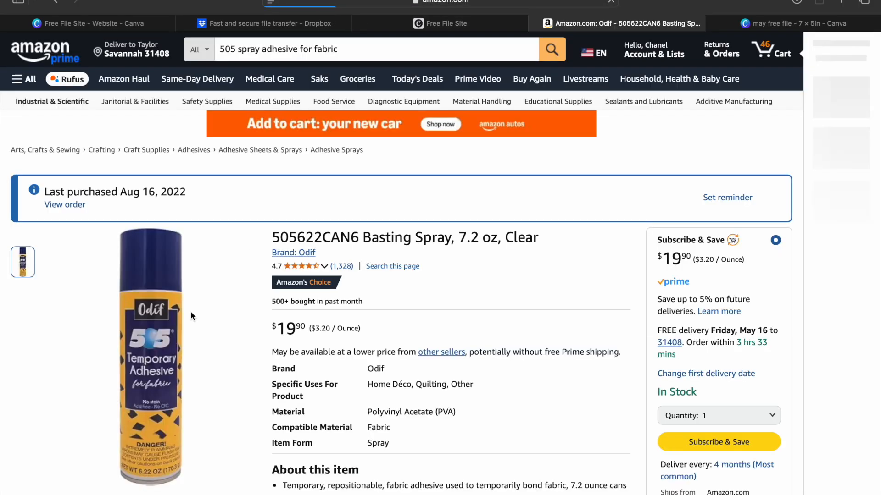
Back on the live site, test the 'thread rack' Amazon link, then close that page
{"action": "scroll", "coordinate": [218, 394], "scroll_direction": "down", "scroll_amount": 1}
{"action": "scroll", "coordinate": [218, 395], "scroll_direction": "down", "scroll_amount": 2}
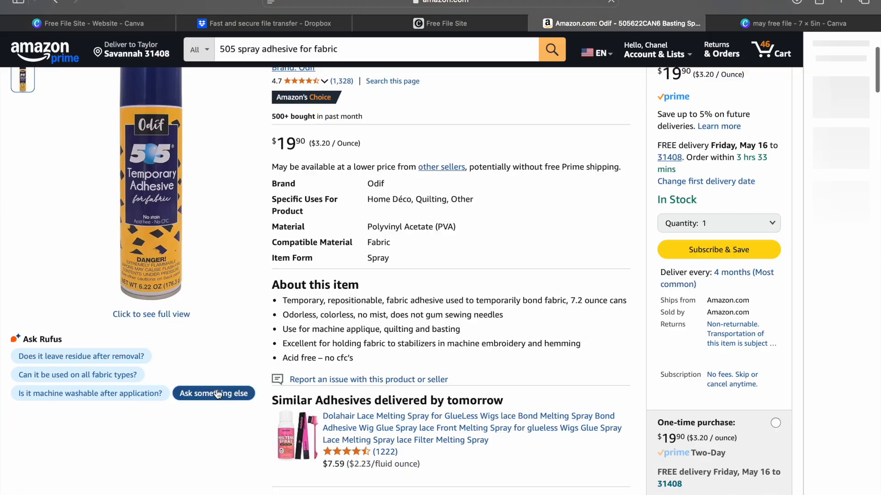
{"action": "mouse_move", "coordinate": [140, 171]}
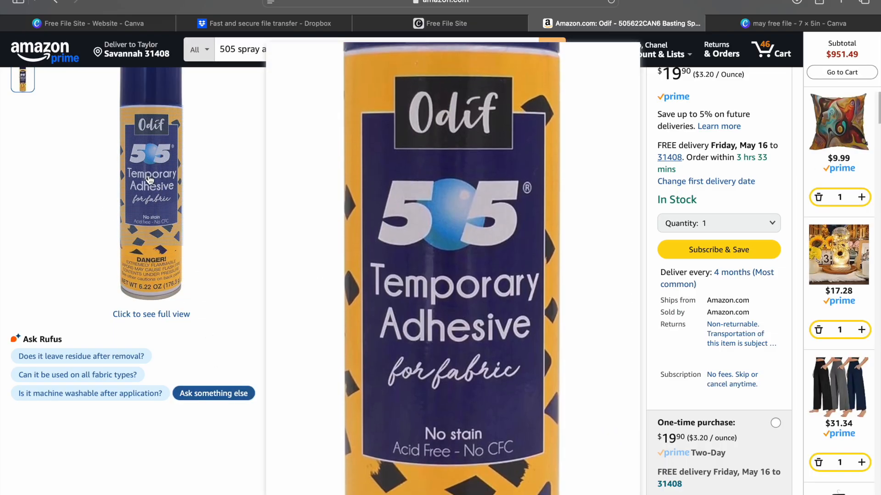
{"action": "left_click", "coordinate": [421, 24]}
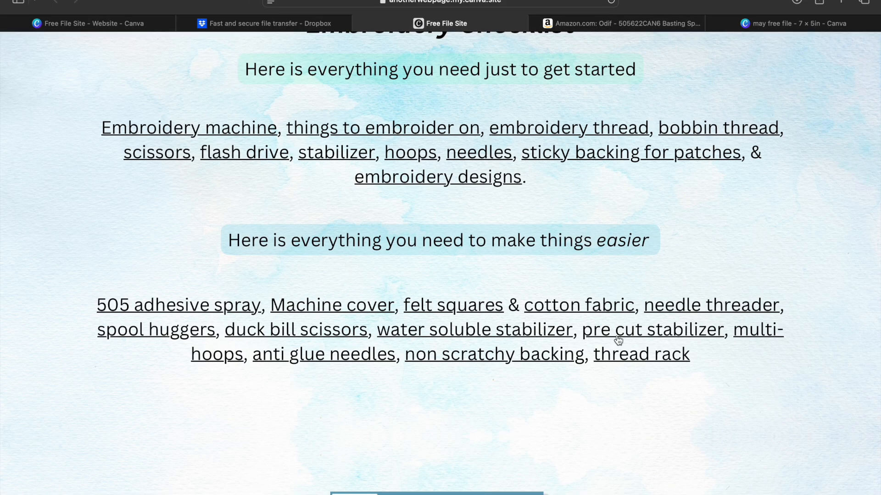
{"action": "left_click", "coordinate": [623, 362]}
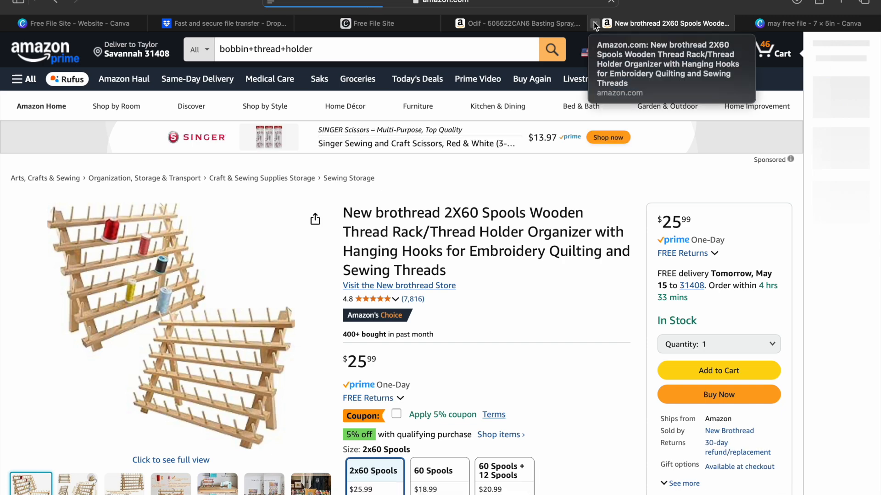
{"action": "left_click", "coordinate": [594, 24]}
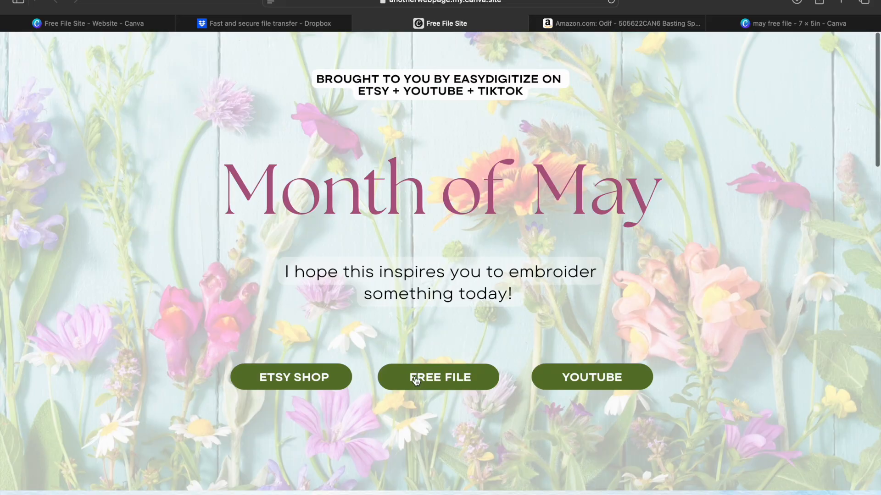
Test FREE FILE opens the cowsmileyflower.zip Dropbox Transfer page, then close it and the Amazon tab
{"action": "left_click", "coordinate": [419, 379]}
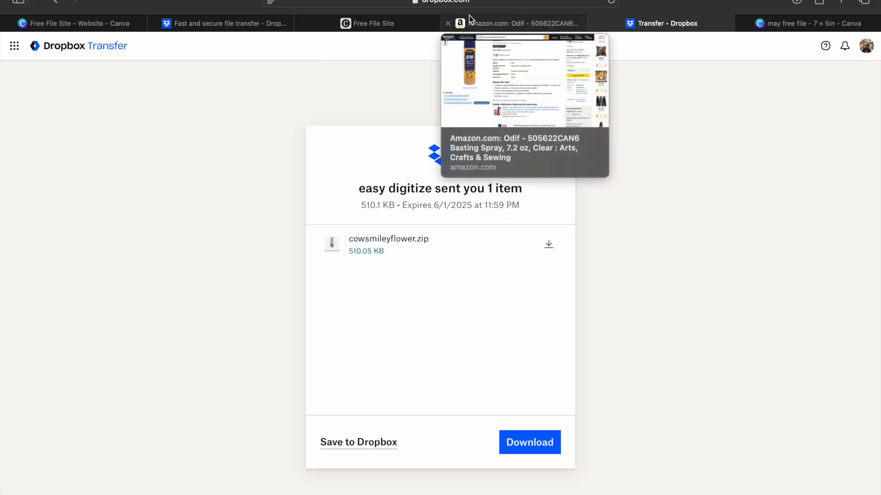
{"action": "left_click", "coordinate": [448, 26]}
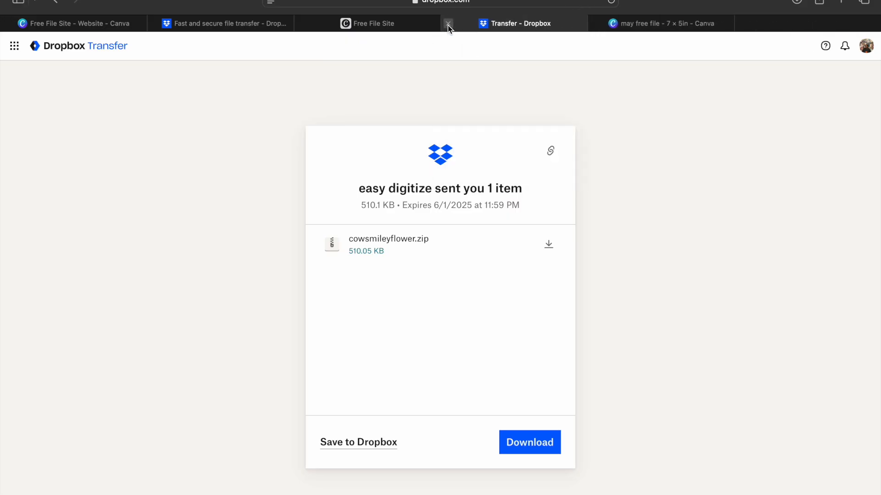
{"action": "left_click", "coordinate": [447, 26]}
{"action": "scroll", "coordinate": [471, 171], "scroll_direction": "down", "scroll_amount": 2}
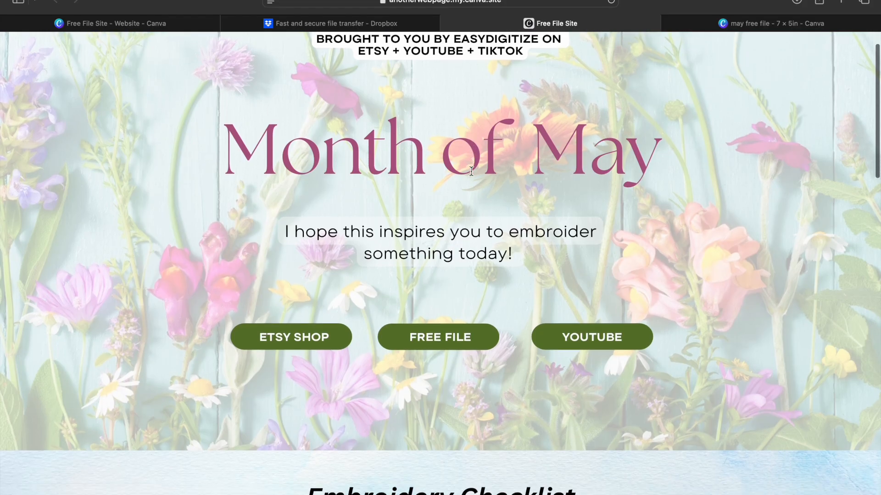